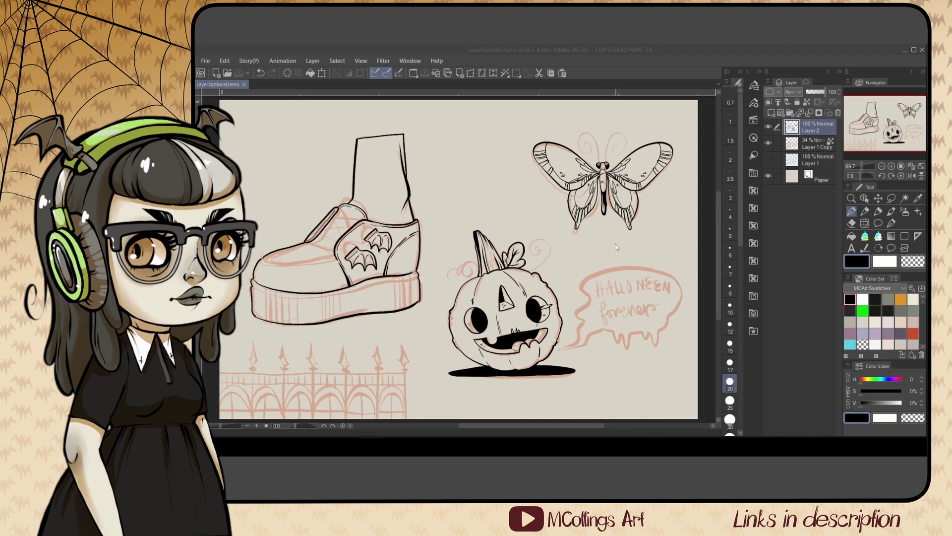
# Step: Add a new layer above Layer 2, choose white as the drawing color, and bring up the layer's properties
pyautogui.click(770, 115)
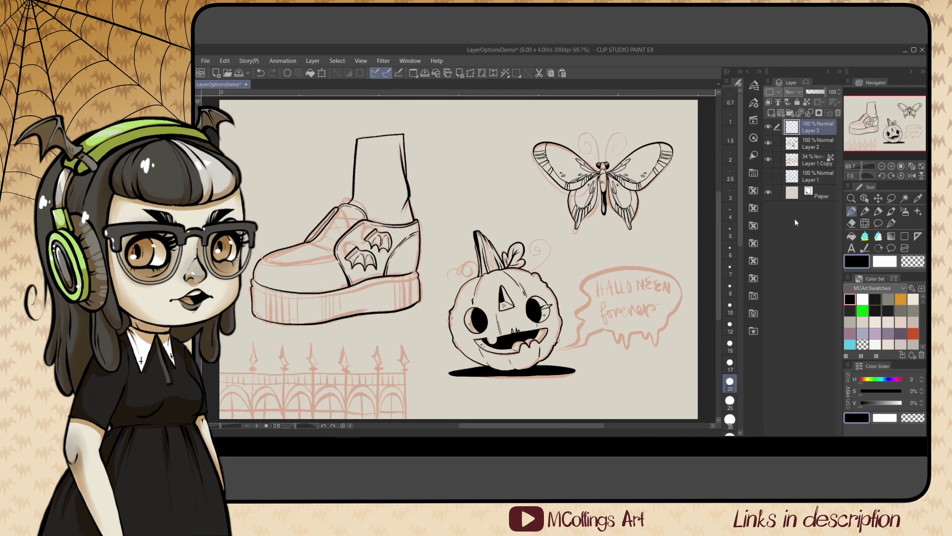
pyautogui.click(863, 299)
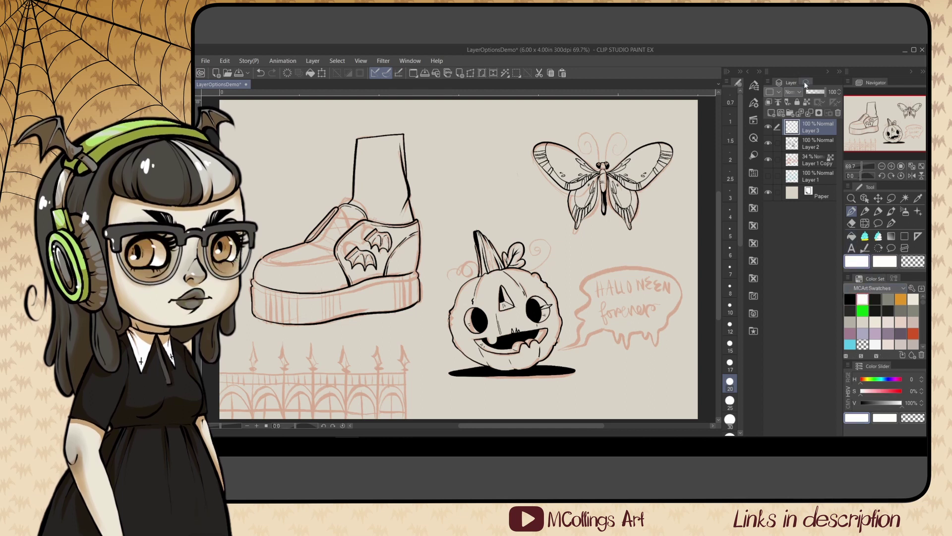
pyautogui.click(807, 83)
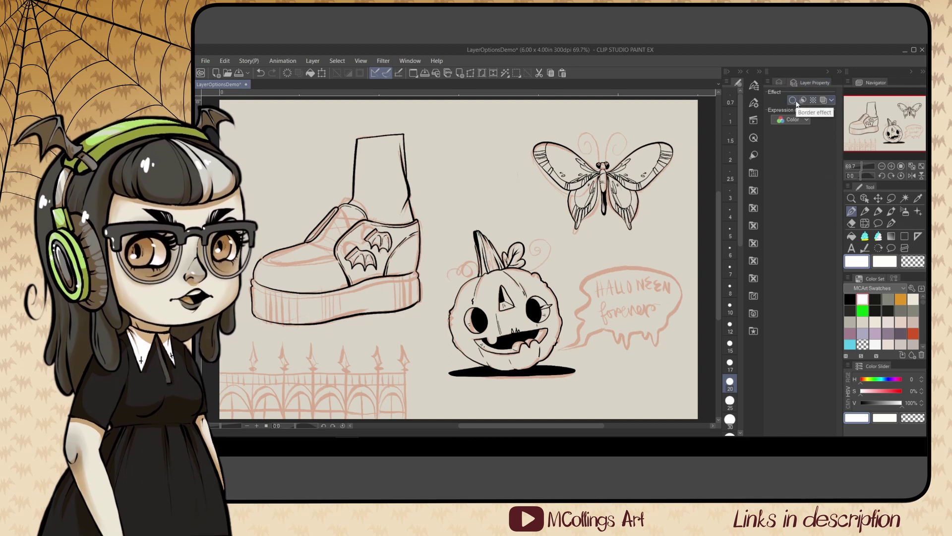
pyautogui.click(410, 61)
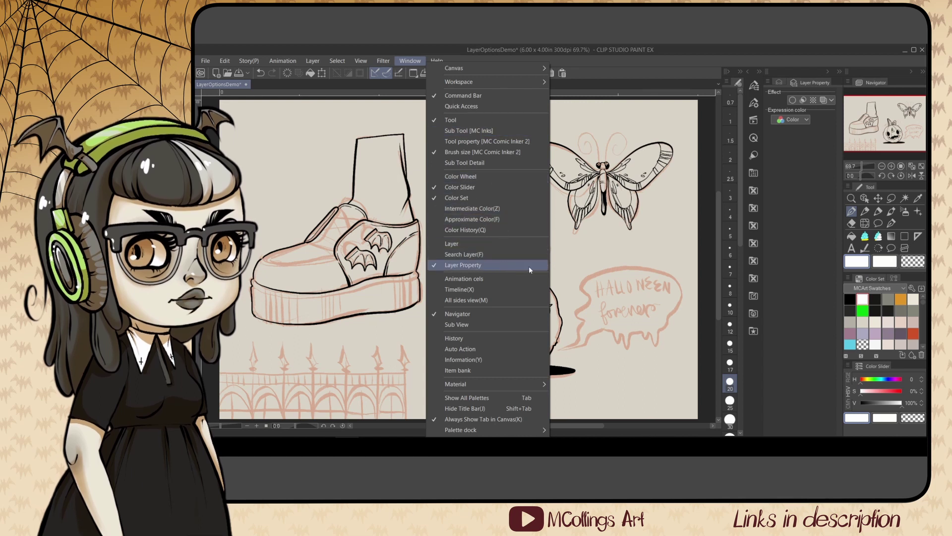
pyautogui.click(701, 250)
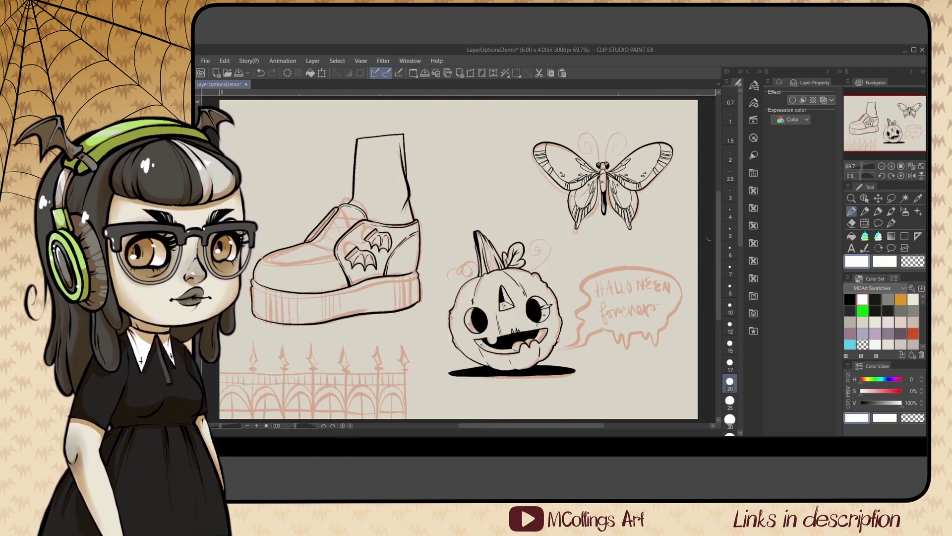
# Step: Turn on the border effect for the new layer and set its edge color to black (000000)
pyautogui.click(792, 99)
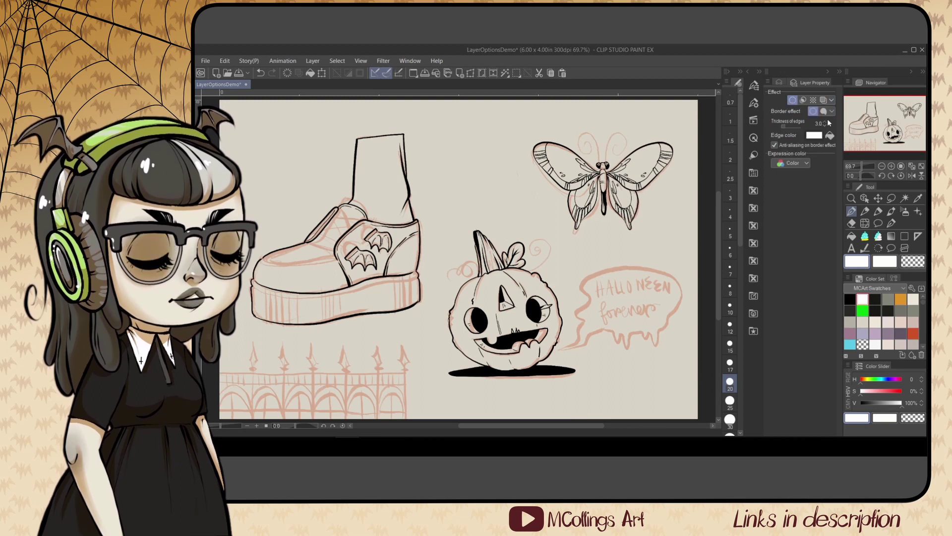
pyautogui.click(817, 135)
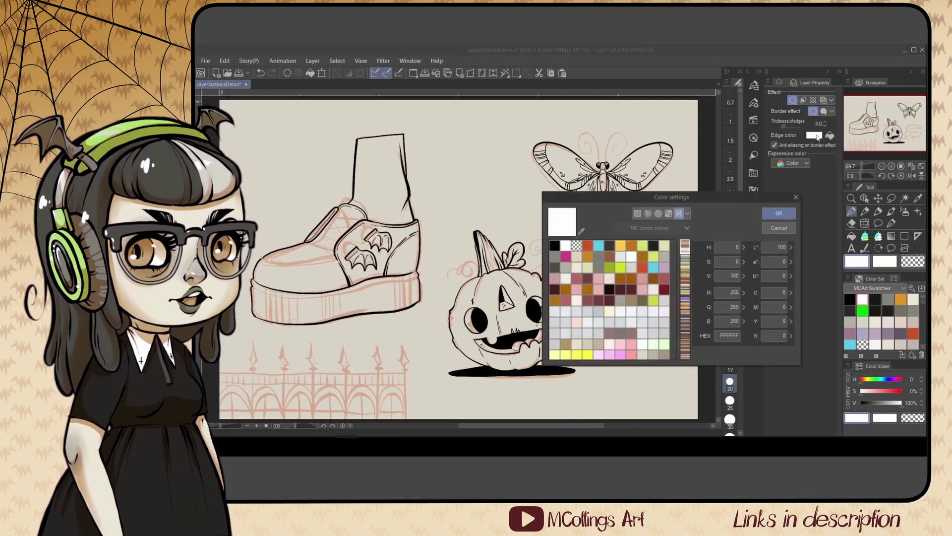
pyautogui.click(554, 245)
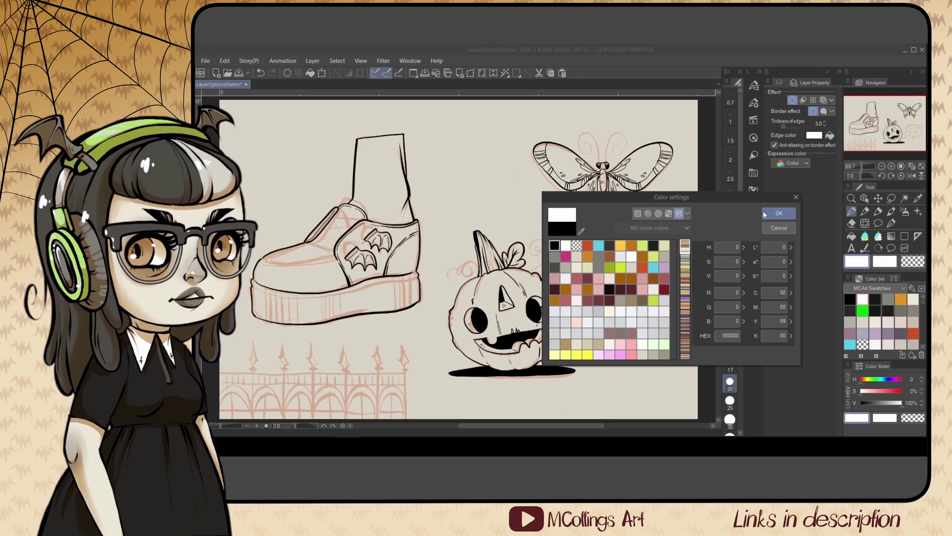
pyautogui.click(780, 213)
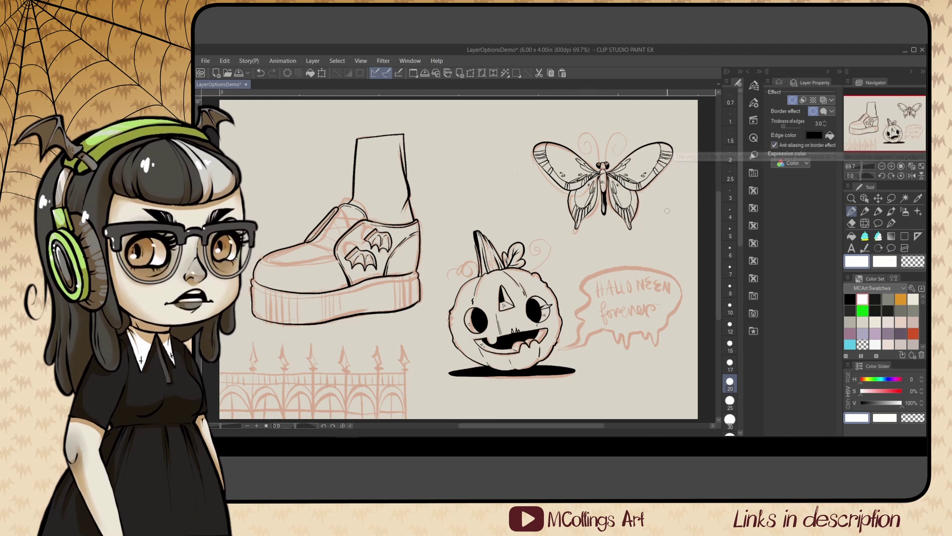
# Step: Scribble a white test stroke beside the butterfly and switch the border effect off and on again to compare
pyautogui.moveTo(671, 203)
pyautogui.mouseDown()
pyautogui.moveTo(660, 214)
pyautogui.moveTo(677, 229)
pyautogui.mouseUp()
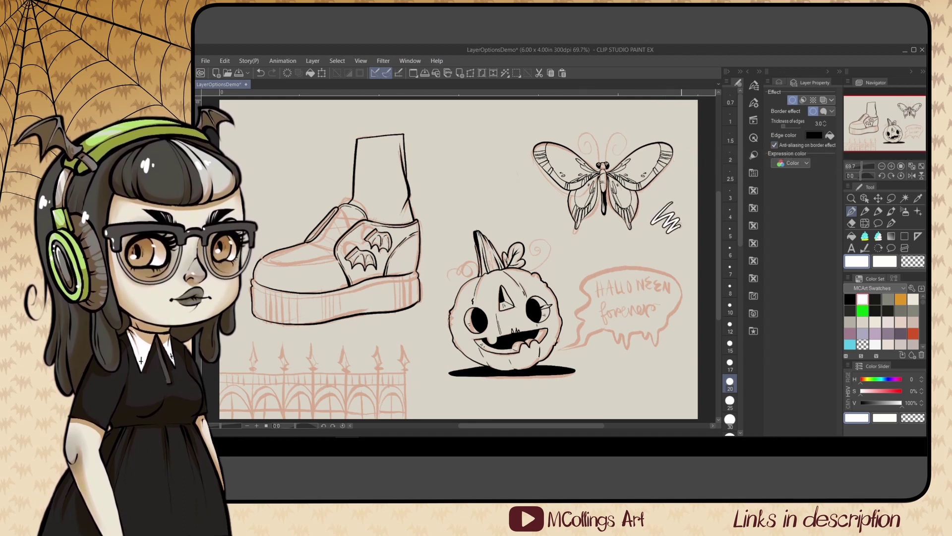
pyautogui.click(792, 101)
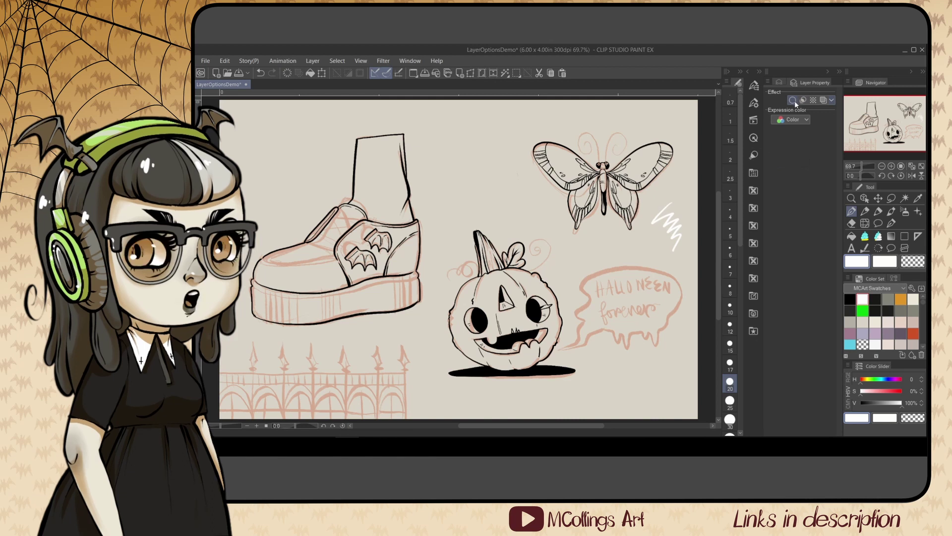
pyautogui.click(792, 100)
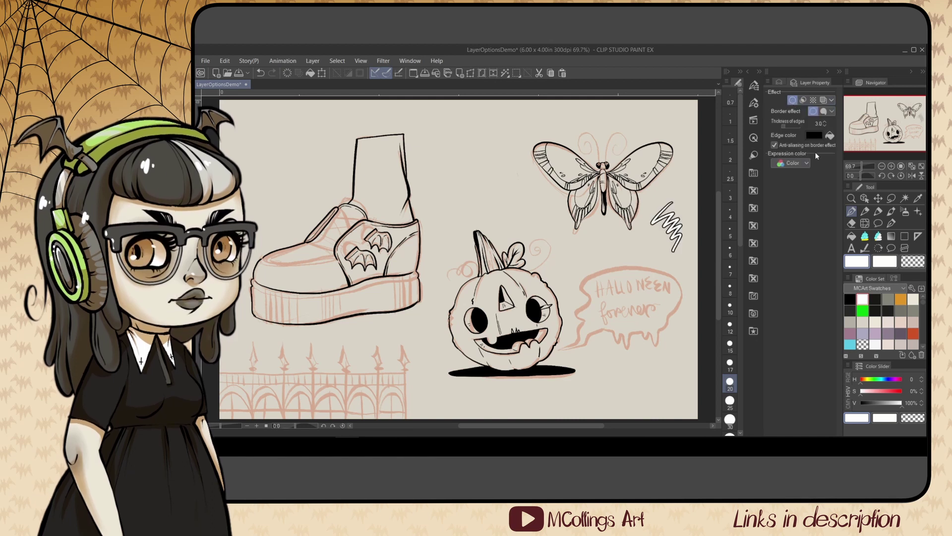
# Step: Try thicker edges on the test scribble and set the border effect's edge thickness to 4.0
pyautogui.click(825, 121)
pyautogui.click(825, 121)
pyautogui.click(825, 121)
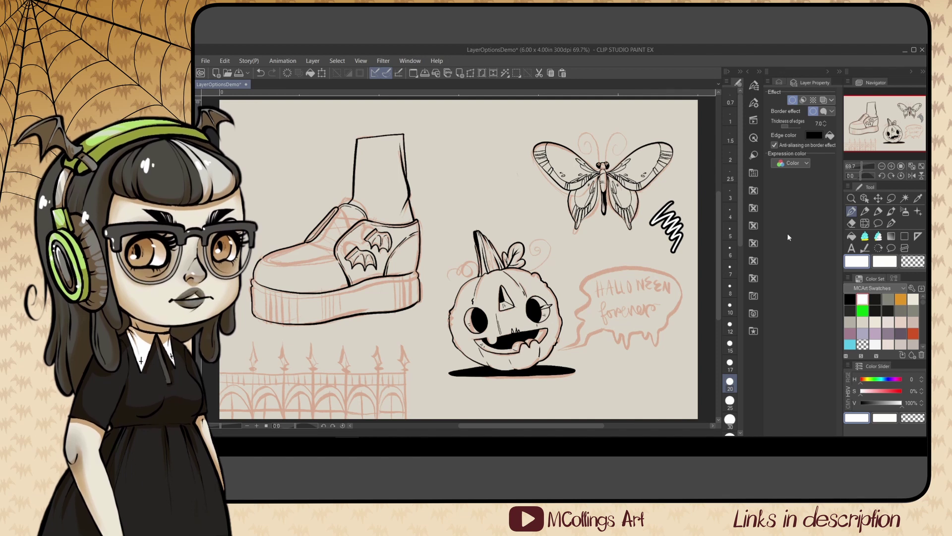
pyautogui.scroll(-2, 826, 124)
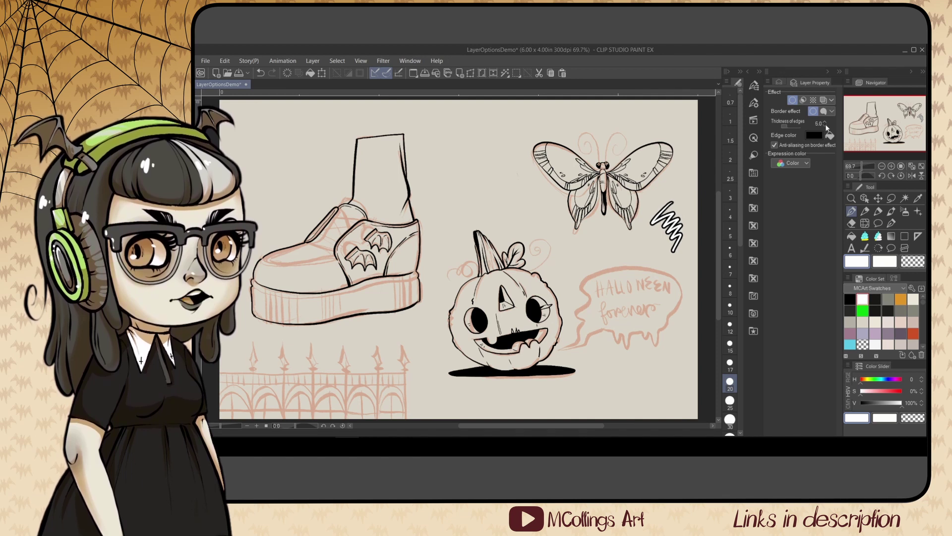
pyautogui.scroll(-1, 823, 124)
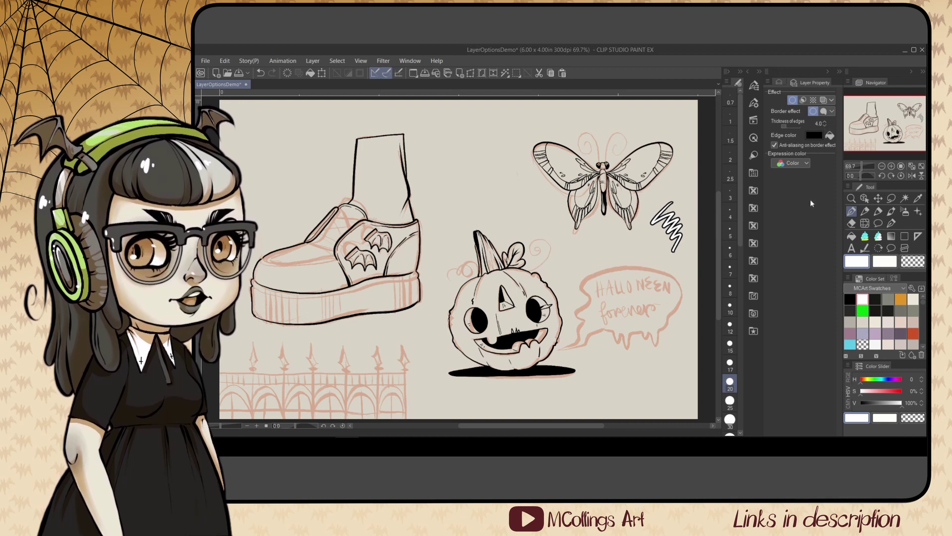
# Step: Erase the test scribble, draw test strokes below the butterfly's wing, and remove them using the transparent color
pyautogui.click(780, 83)
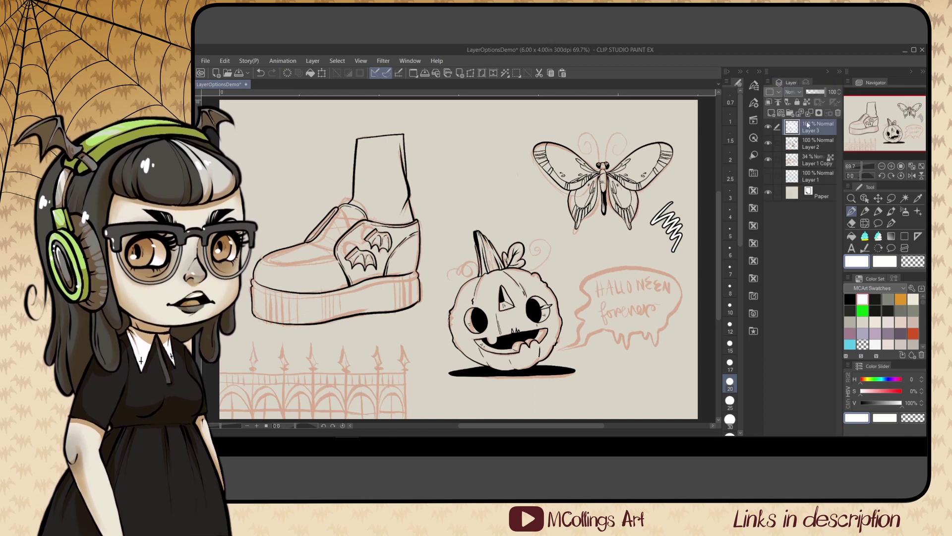
pyautogui.press('e')
pyautogui.moveTo(674, 243)
pyautogui.mouseDown()
pyautogui.moveTo(679, 250)
pyautogui.moveTo(676, 220)
pyautogui.moveTo(655, 222)
pyautogui.moveTo(664, 252)
pyautogui.mouseUp()
pyautogui.press('p')
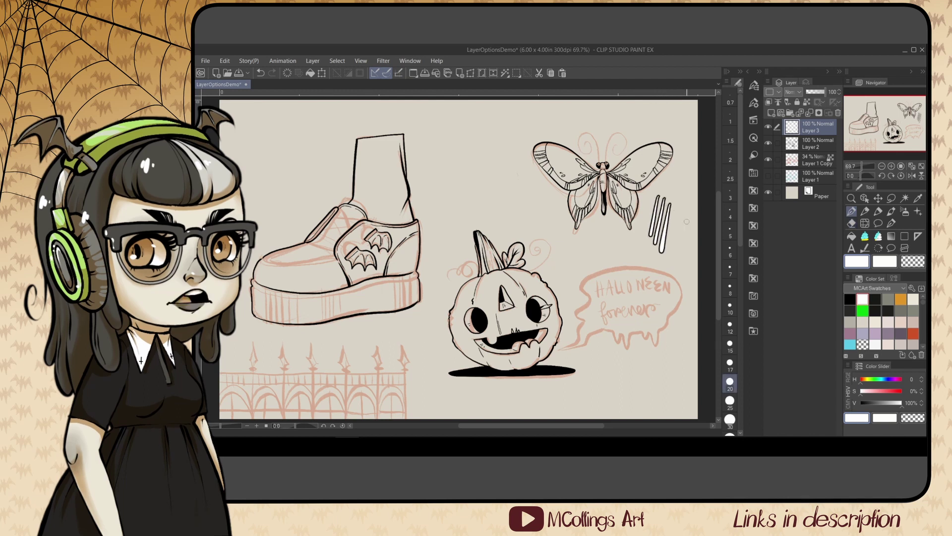
pyautogui.press('c')
pyautogui.moveTo(651, 209)
pyautogui.mouseDown()
pyautogui.moveTo(672, 213)
pyautogui.moveTo(664, 223)
pyautogui.mouseUp()
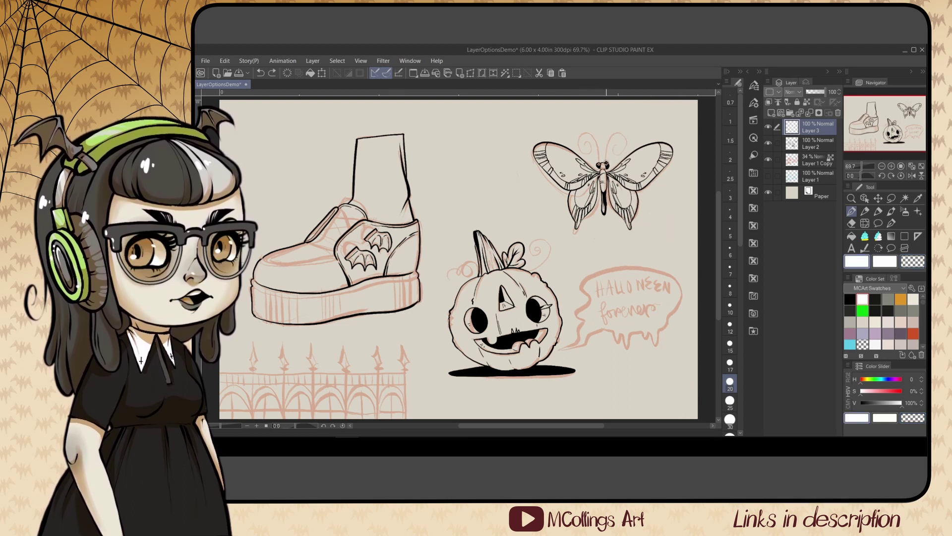
# Step: Ink the butterfly's curled antennae and the pumpkin's two curly vines with white bordered strokes
pyautogui.moveTo(606, 163)
pyautogui.mouseDown()
pyautogui.moveTo(619, 135)
pyautogui.moveTo(628, 144)
pyautogui.moveTo(625, 151)
pyautogui.moveTo(618, 138)
pyautogui.moveTo(622, 145)
pyautogui.moveTo(601, 162)
pyautogui.moveTo(584, 142)
pyautogui.mouseUp()
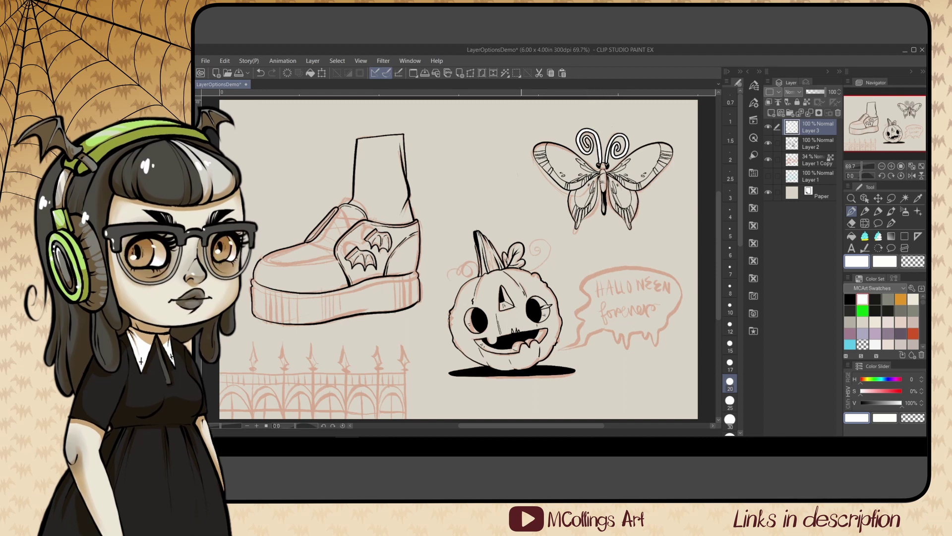
pyautogui.moveTo(511, 272)
pyautogui.mouseDown()
pyautogui.moveTo(549, 246)
pyautogui.moveTo(538, 249)
pyautogui.mouseUp()
pyautogui.moveTo(474, 282)
pyautogui.mouseDown()
pyautogui.moveTo(467, 262)
pyautogui.moveTo(451, 281)
pyautogui.mouseUp()
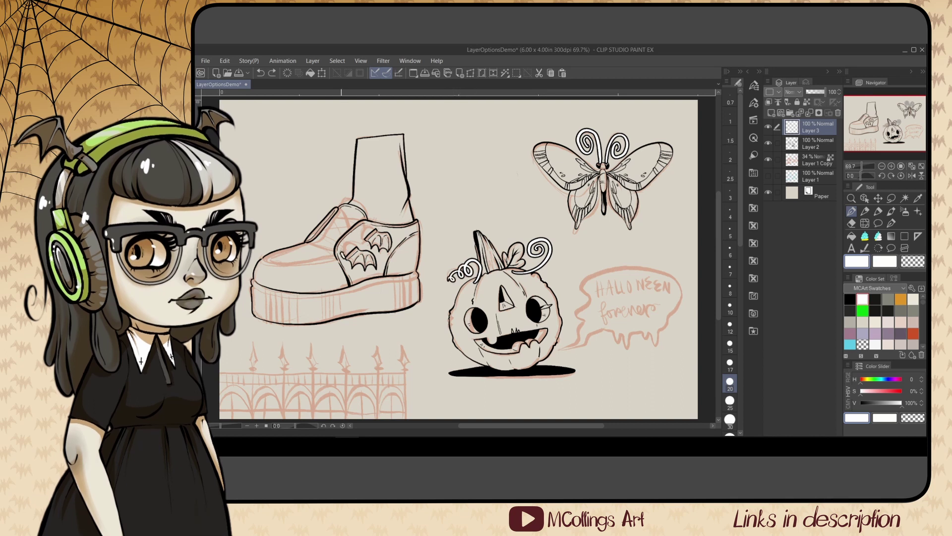
# Step: Ink the shoe's looped, criss-crossed laces and the curved seam across its toe with white bordered strokes
pyautogui.moveTo(345, 244)
pyautogui.mouseDown()
pyautogui.moveTo(355, 248)
pyautogui.moveTo(375, 229)
pyautogui.mouseUp()
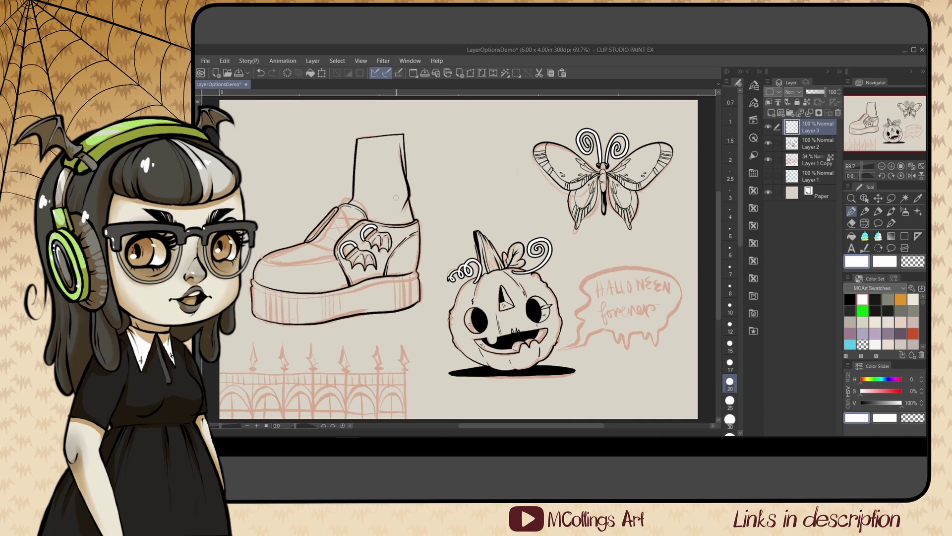
pyautogui.moveTo(313, 239); pyautogui.dragTo(337, 209)
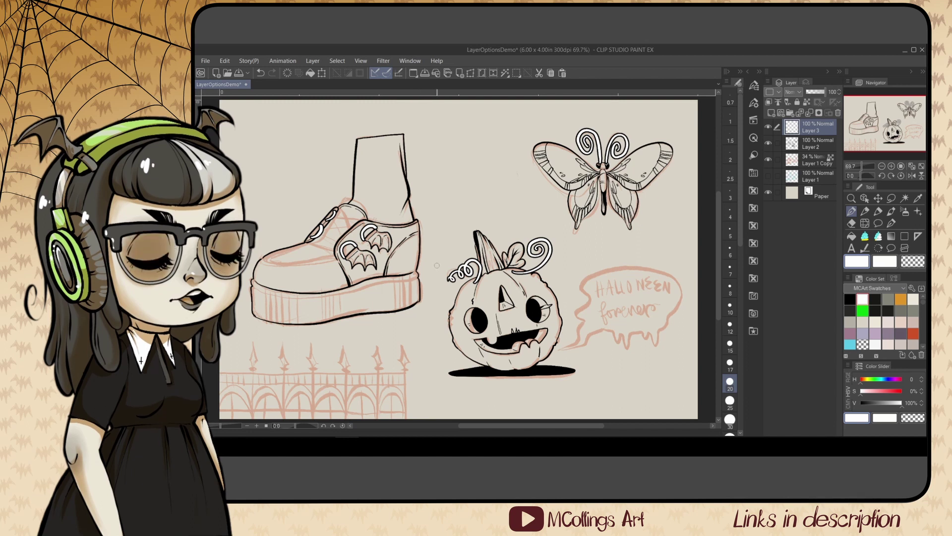
pyautogui.moveTo(320, 230)
pyautogui.mouseDown()
pyautogui.moveTo(344, 249)
pyautogui.moveTo(332, 216)
pyautogui.moveTo(371, 228)
pyautogui.moveTo(323, 232)
pyautogui.moveTo(370, 225)
pyautogui.mouseUp()
pyautogui.hotkey('ctrl', 'z')
pyautogui.hotkey('ctrl', 'z')
pyautogui.moveTo(288, 265); pyautogui.dragTo(320, 264)
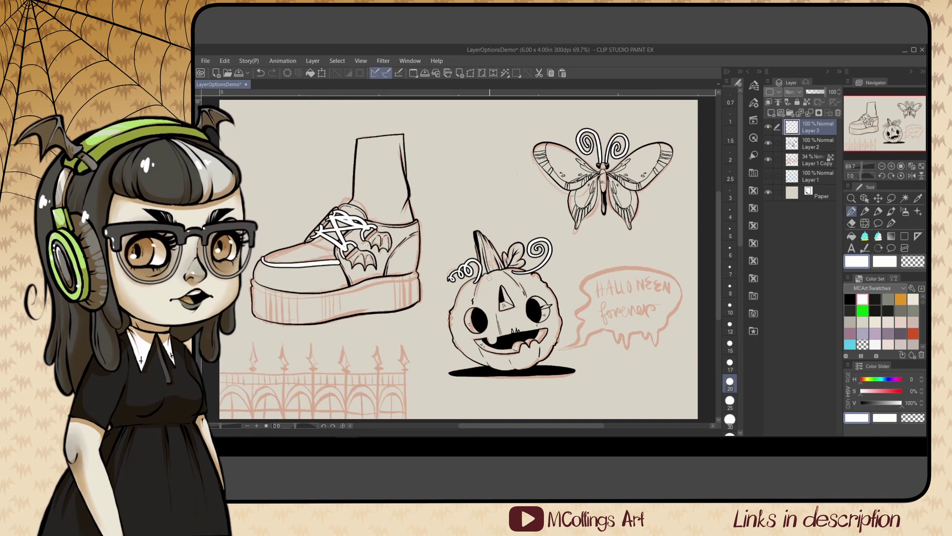
# Step: Ink three spear-tipped posts over the fence sketch, starting from the end nearest the pumpkin
pyautogui.moveTo(405, 363); pyautogui.dragTo(405, 412)
pyautogui.moveTo(402, 363); pyautogui.dragTo(400, 343)
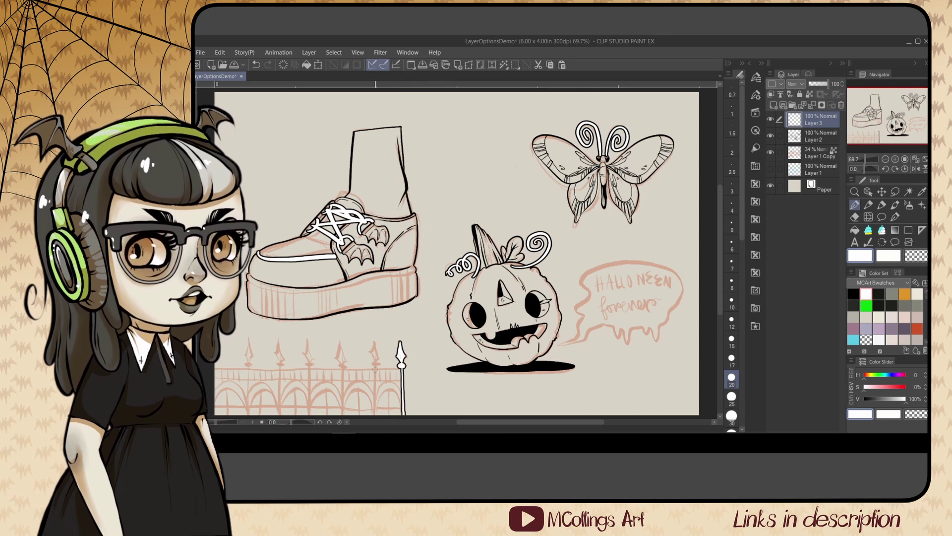
pyautogui.moveTo(375, 363); pyautogui.dragTo(375, 415)
pyautogui.moveTo(375, 363); pyautogui.dragTo(374, 342)
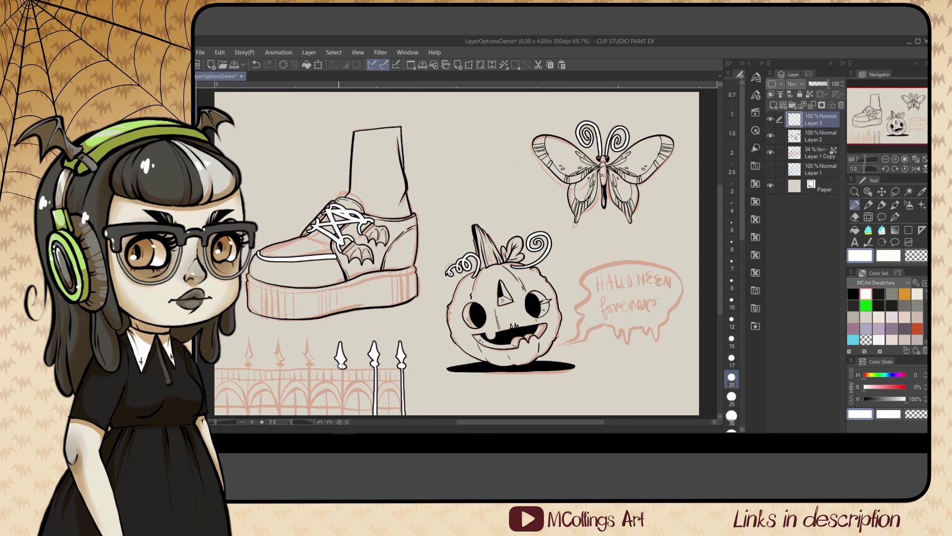
pyautogui.moveTo(341, 367); pyautogui.dragTo(341, 415)
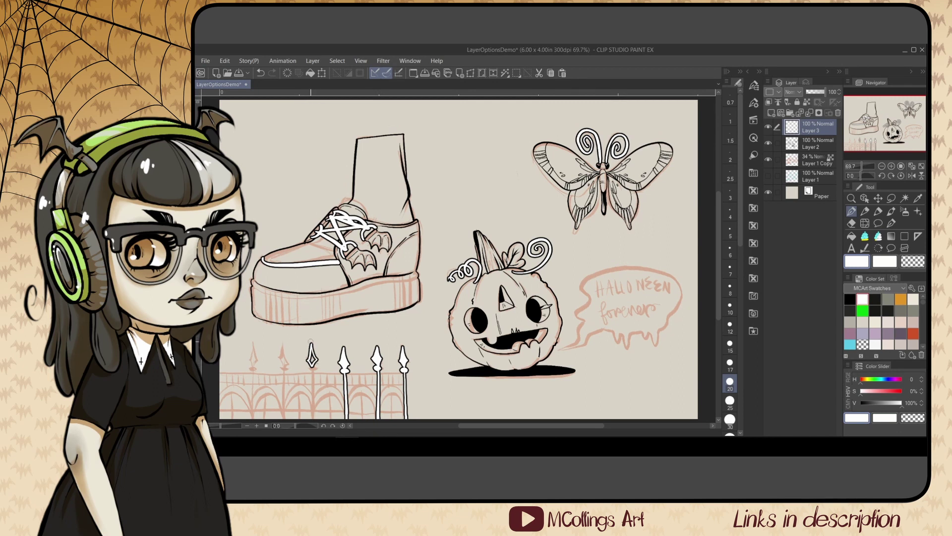
# Step: Fill the fourth fence spearhead with white and ink the remaining spear-tipped posts over the sketch
pyautogui.press('g')
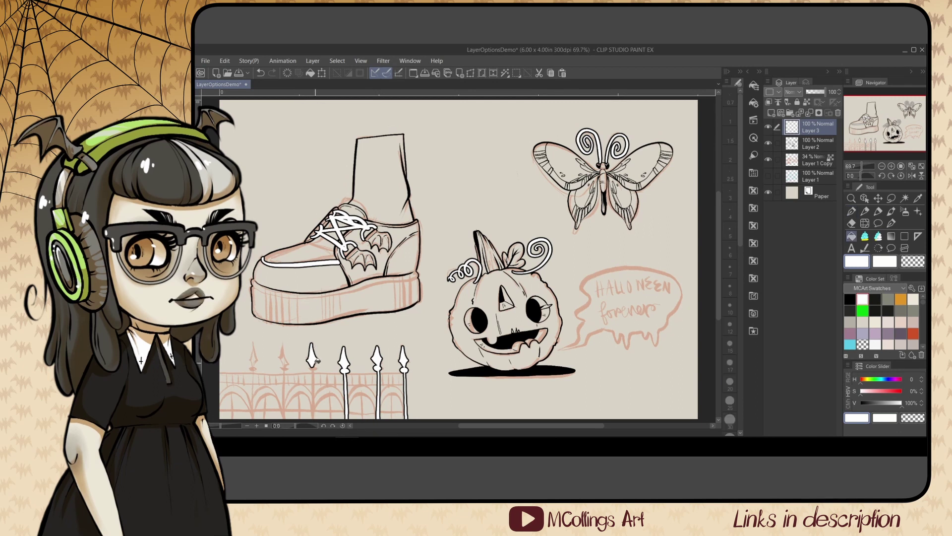
pyautogui.press('p')
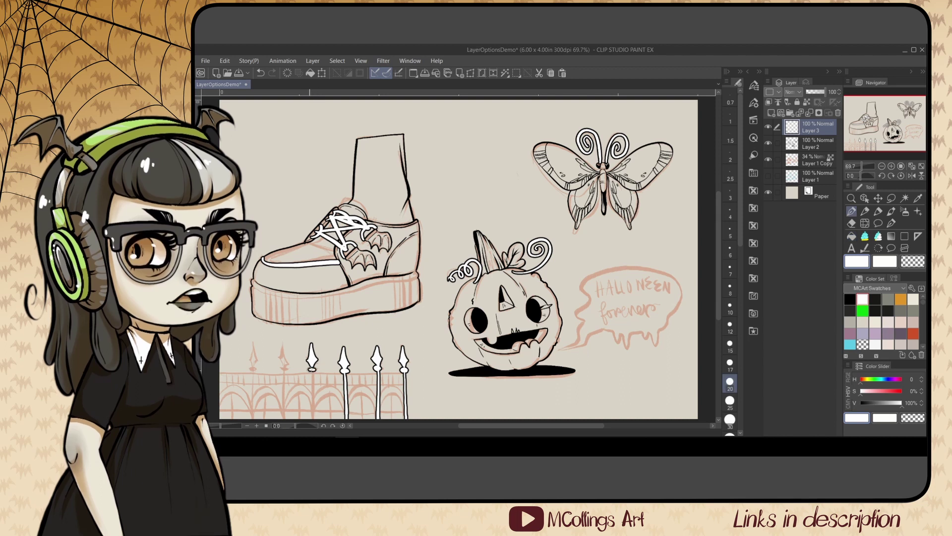
pyautogui.moveTo(313, 369); pyautogui.dragTo(314, 405)
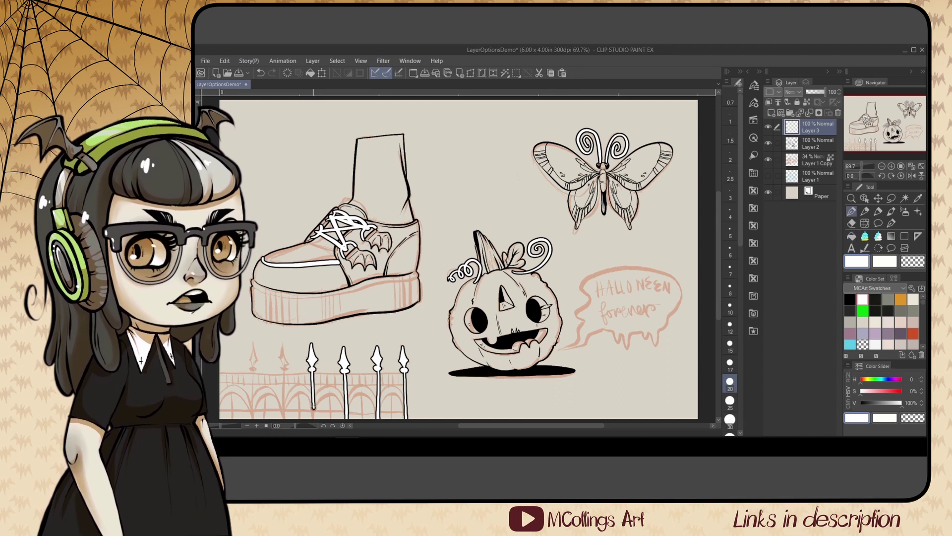
pyautogui.moveTo(280, 349)
pyautogui.mouseDown()
pyautogui.moveTo(287, 369)
pyautogui.moveTo(275, 415)
pyautogui.mouseUp()
pyautogui.moveTo(245, 338); pyautogui.dragTo(245, 363)
pyautogui.moveTo(242, 366); pyautogui.dragTo(246, 415)
# Step: Ink the horizontal rails across the fence posts and undo the stray stroke at the end
pyautogui.moveTo(210, 369)
pyautogui.mouseDown()
pyautogui.moveTo(396, 369)
pyautogui.moveTo(330, 379)
pyautogui.moveTo(399, 383)
pyautogui.mouseUp()
pyautogui.moveTo(212, 410); pyautogui.dragTo(371, 408)
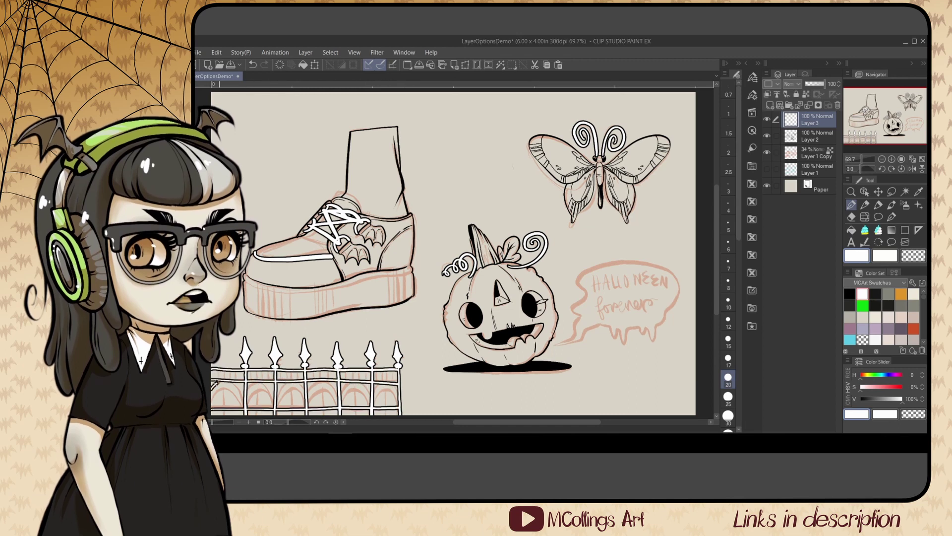
pyautogui.hotkey('ctrl', 'z')
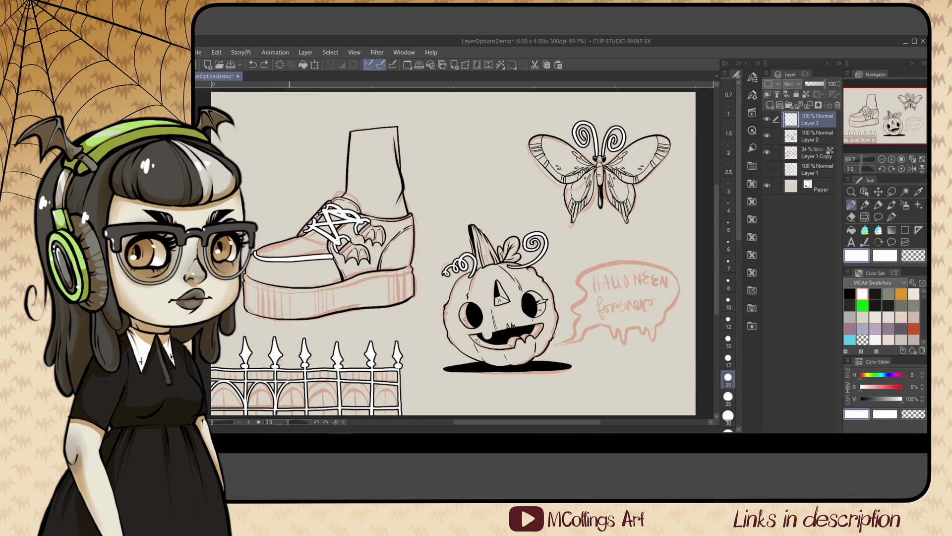
# Step: Ink the arches and their inner uprights between the fence posts, undoing misplaced strokes
pyautogui.hotkey('ctrl', 'z')
pyautogui.moveTo(309, 402); pyautogui.dragTo(325, 381)
pyautogui.moveTo(342, 405)
pyautogui.mouseDown()
pyautogui.moveTo(356, 381)
pyautogui.moveTo(370, 406)
pyautogui.moveTo(386, 380)
pyautogui.mouseUp()
pyautogui.moveTo(387, 381)
pyautogui.mouseDown()
pyautogui.moveTo(398, 402)
pyautogui.moveTo(387, 390)
pyautogui.mouseUp()
pyautogui.moveTo(387, 391)
pyautogui.mouseDown()
pyautogui.moveTo(396, 406)
pyautogui.moveTo(387, 413)
pyautogui.moveTo(357, 389)
pyautogui.mouseUp()
pyautogui.moveTo(357, 390)
pyautogui.mouseDown()
pyautogui.moveTo(368, 406)
pyautogui.moveTo(357, 413)
pyautogui.mouseUp()
pyautogui.moveTo(311, 407)
pyautogui.mouseDown()
pyautogui.moveTo(319, 391)
pyautogui.moveTo(336, 407)
pyautogui.mouseUp()
pyautogui.moveTo(323, 390); pyautogui.dragTo(324, 413)
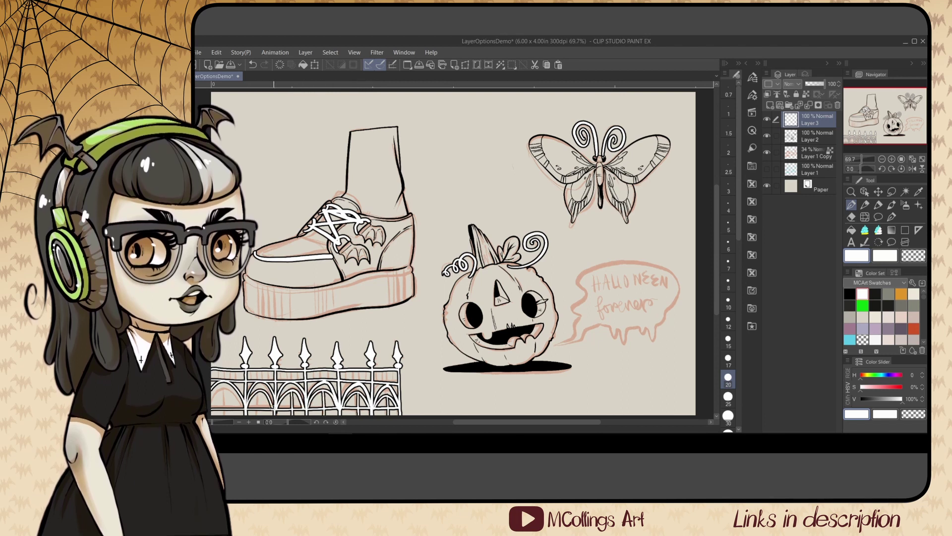
pyautogui.hotkey('ctrl', 'z')
# Step: Ink short vertical bars between the fence's two upper rails
pyautogui.moveTo(379, 371); pyautogui.dragTo(382, 381)
pyautogui.moveTo(385, 371); pyautogui.dragTo(392, 382)
pyautogui.moveTo(395, 371); pyautogui.dragTo(396, 383)
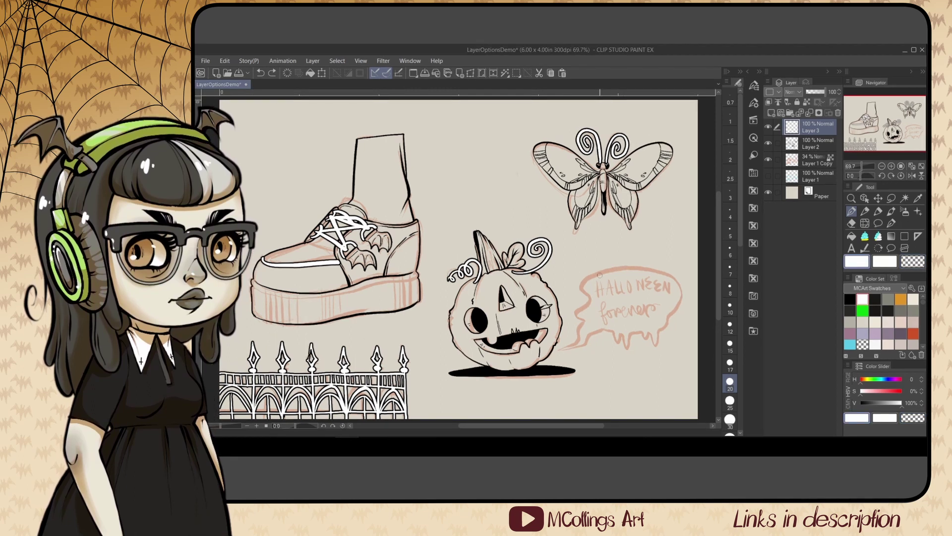
# Step: Outline the speech bubble over the lettering sketch beside the pumpkin and fill it with white
pyautogui.moveTo(608, 271)
pyautogui.mouseDown()
pyautogui.moveTo(578, 315)
pyautogui.moveTo(622, 330)
pyautogui.moveTo(676, 311)
pyautogui.moveTo(680, 292)
pyautogui.moveTo(662, 272)
pyautogui.mouseUp()
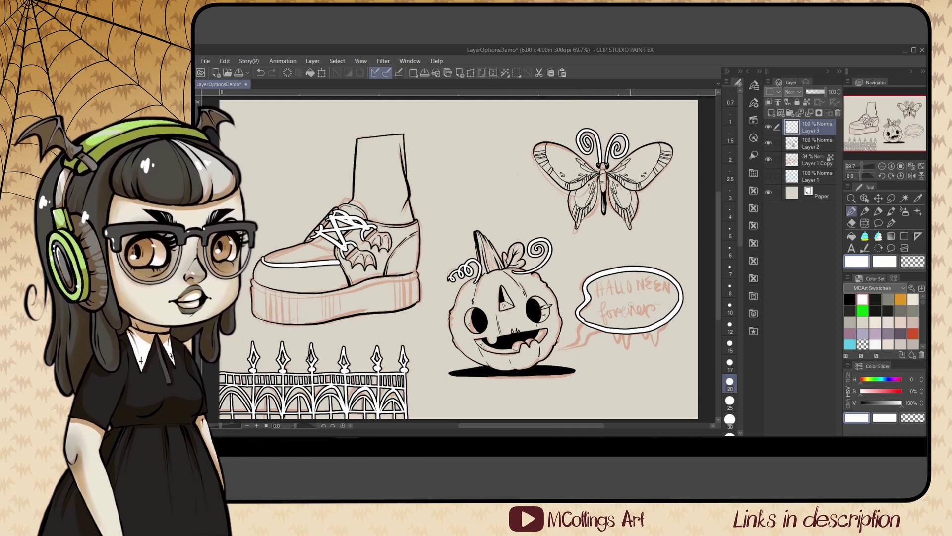
pyautogui.click(851, 235)
pyautogui.click(637, 304)
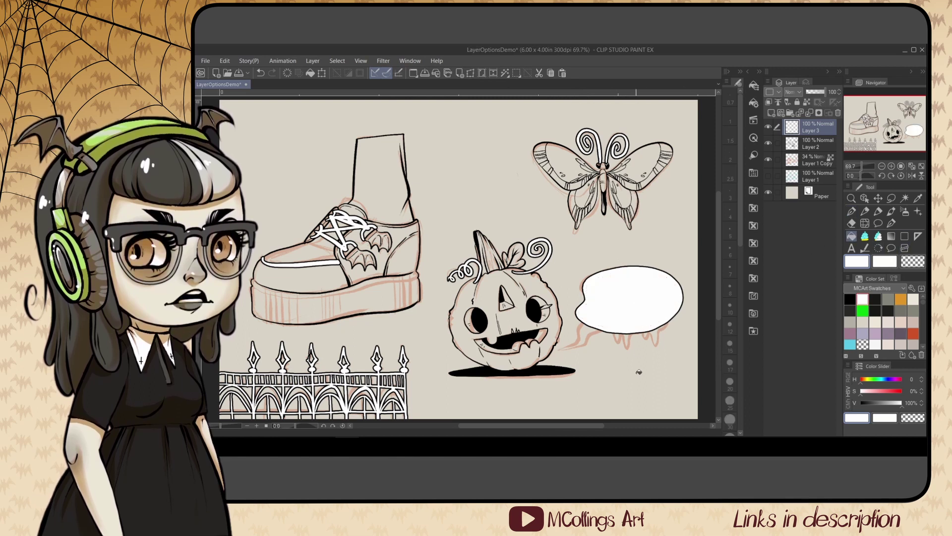
# Step: Add a pointed tail towards the pumpkin and dripping lower edges to the white speech bubble, filling the tail with white
pyautogui.click(852, 211)
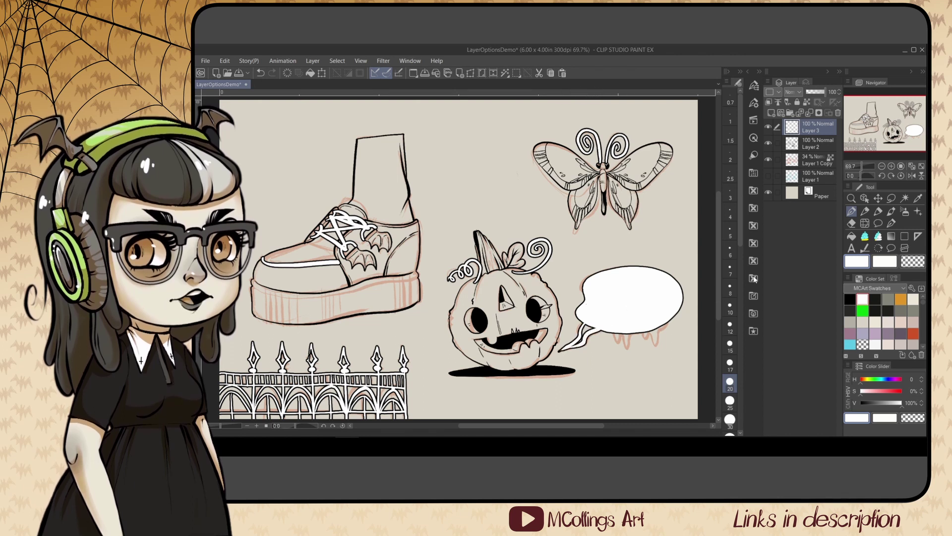
pyautogui.click(851, 235)
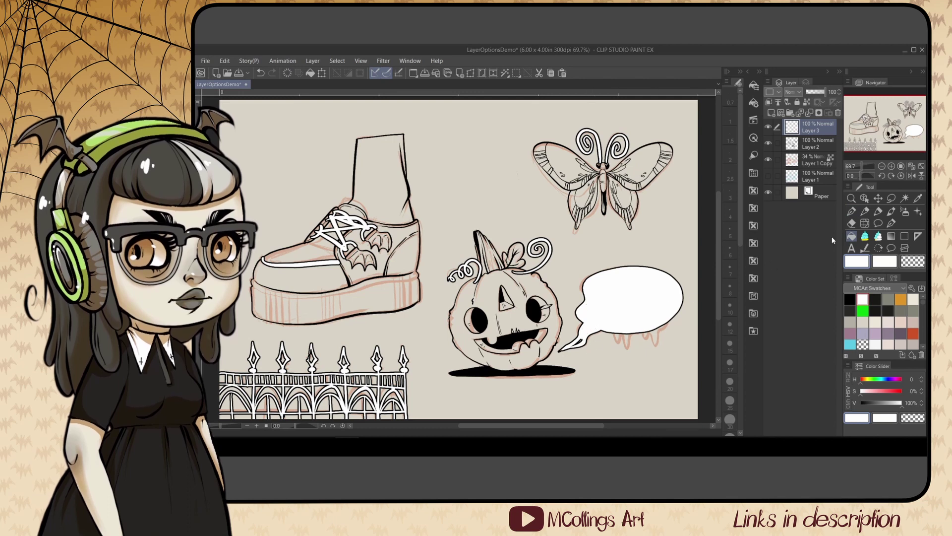
pyautogui.press('p')
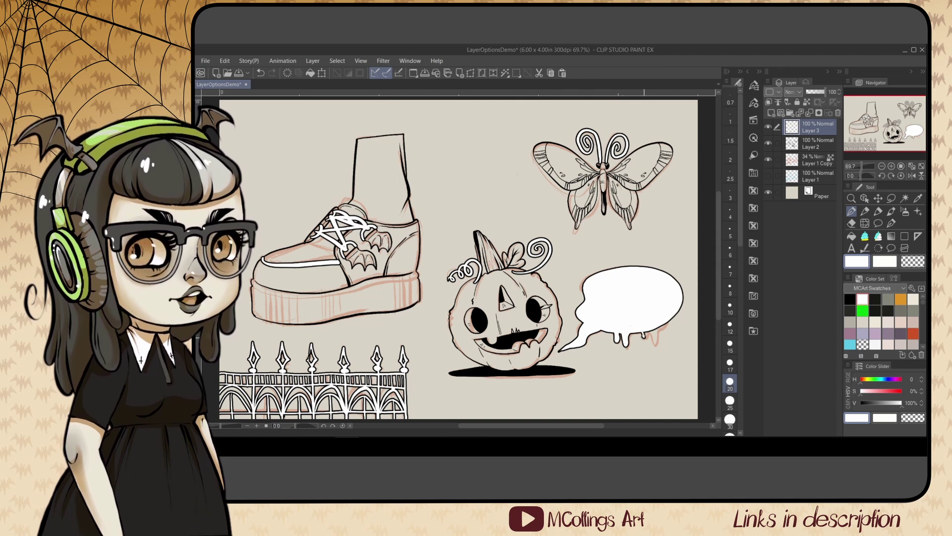
pyautogui.moveTo(647, 334)
pyautogui.mouseDown()
pyautogui.moveTo(655, 342)
pyautogui.moveTo(653, 331)
pyautogui.mouseUp()
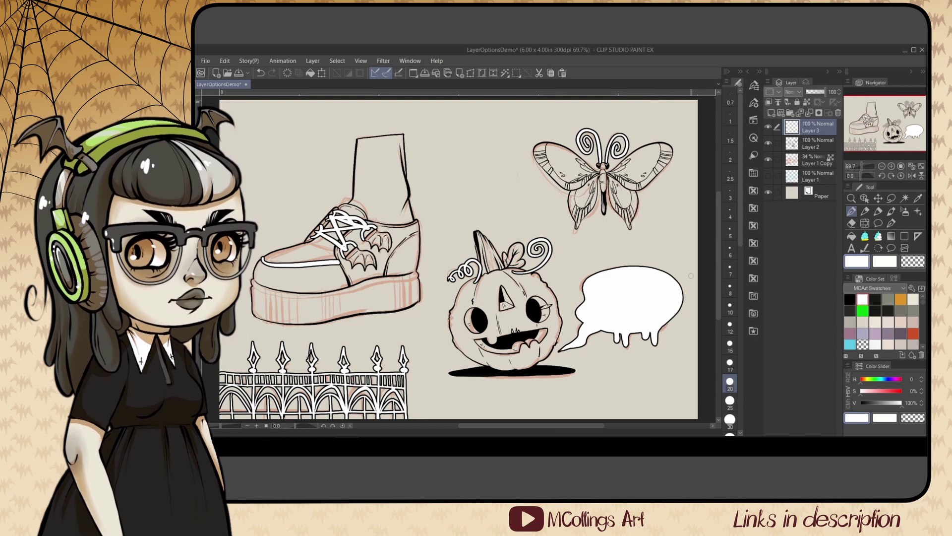
pyautogui.click(918, 263)
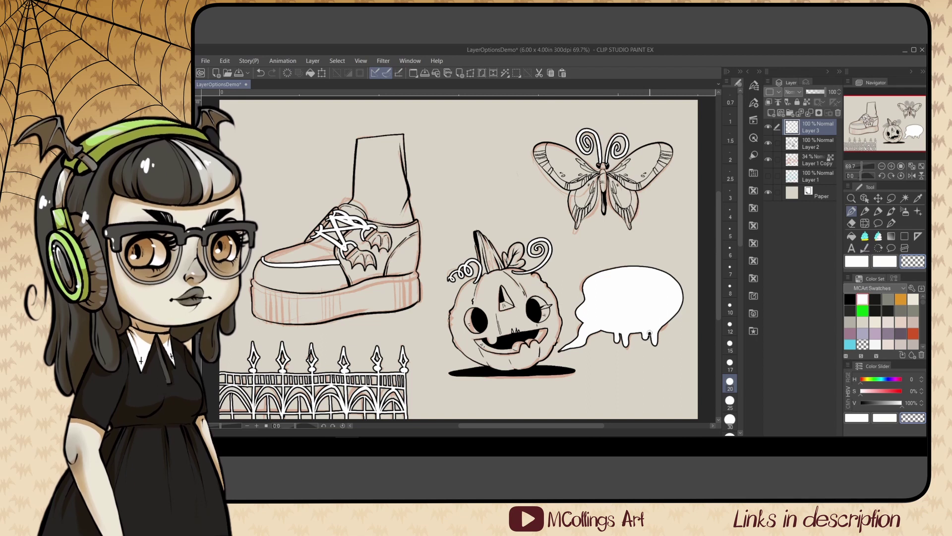
# Step: With a new empty layer above it, rasterize Layer 3 and convert its brightness to opacity to keep only the black outlines
pyautogui.hotkey('ctrl', 'shift', 'n')
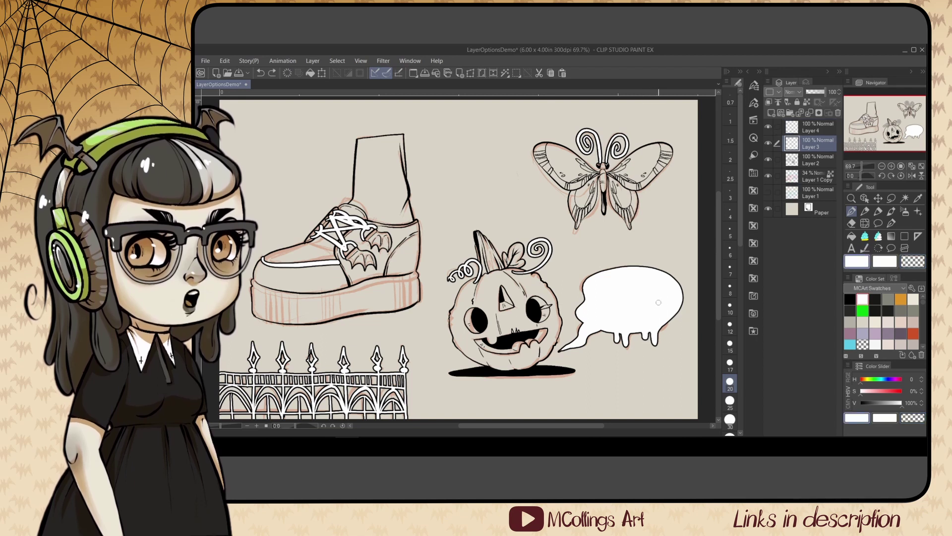
pyautogui.rightClick(816, 145)
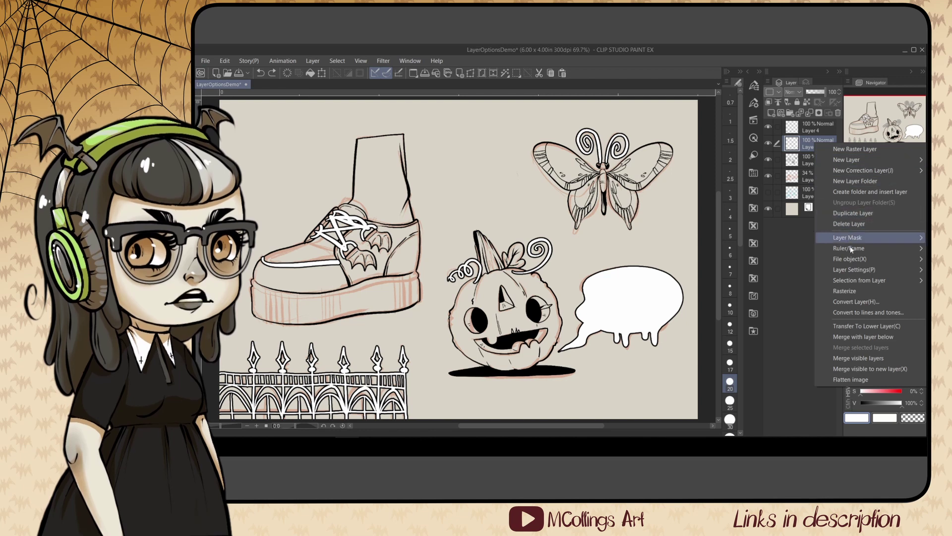
pyautogui.click(859, 291)
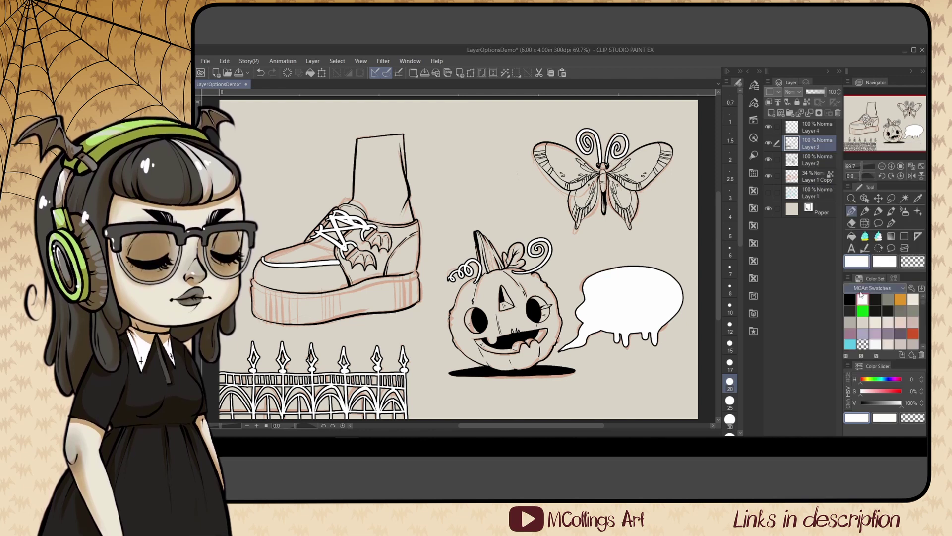
pyautogui.click(225, 61)
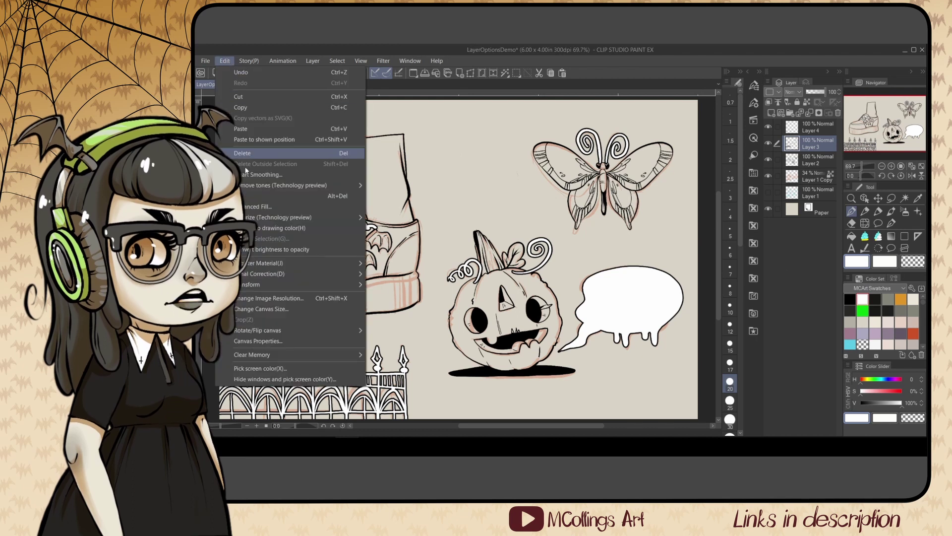
pyautogui.click(265, 249)
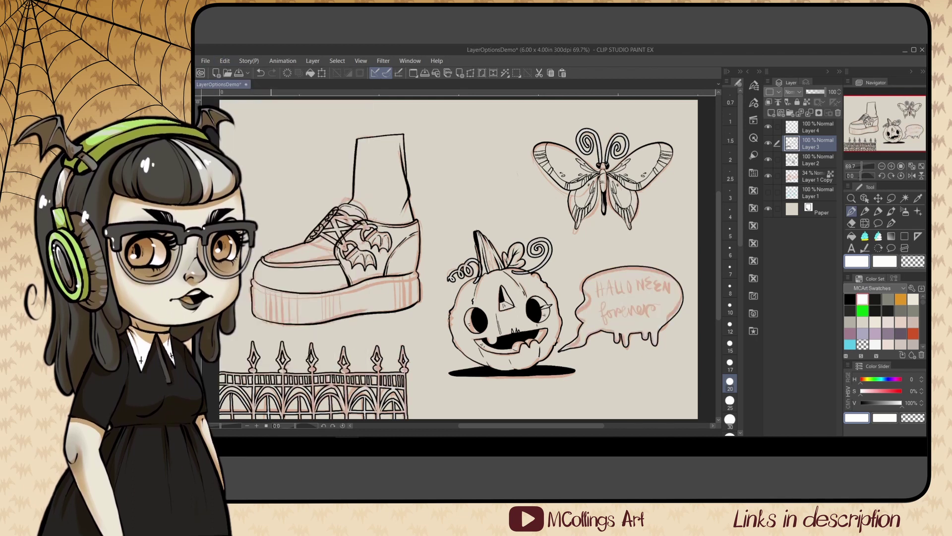
# Step: Lasso the speech bubble outline and clear the selection
pyautogui.click(892, 198)
pyautogui.moveTo(685, 351)
pyautogui.mouseDown()
pyautogui.moveTo(692, 260)
pyautogui.moveTo(600, 251)
pyautogui.moveTo(558, 334)
pyautogui.moveTo(599, 373)
pyautogui.moveTo(661, 337)
pyautogui.moveTo(668, 300)
pyautogui.moveTo(670, 326)
pyautogui.mouseUp()
pyautogui.click(658, 396)
pyautogui.press('Return')
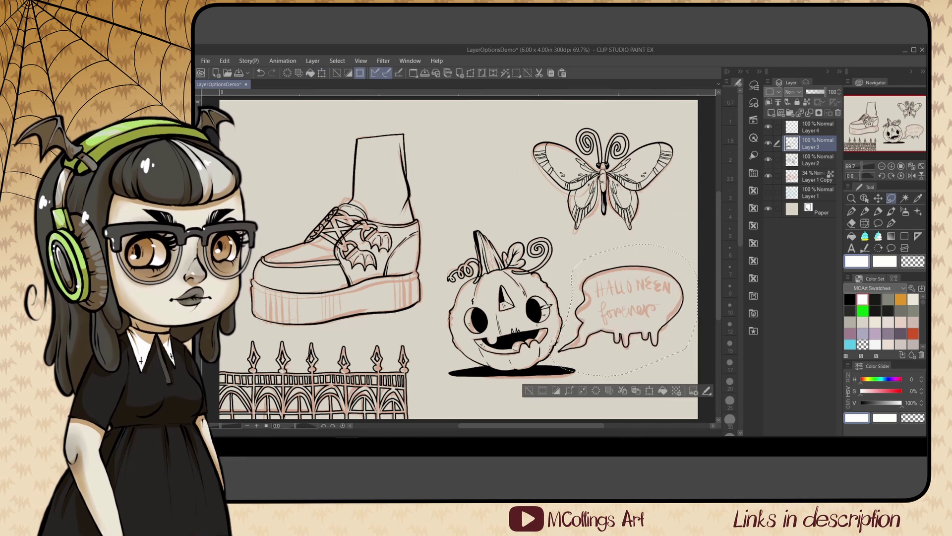
pyautogui.hotkey('ctrl', 'd')
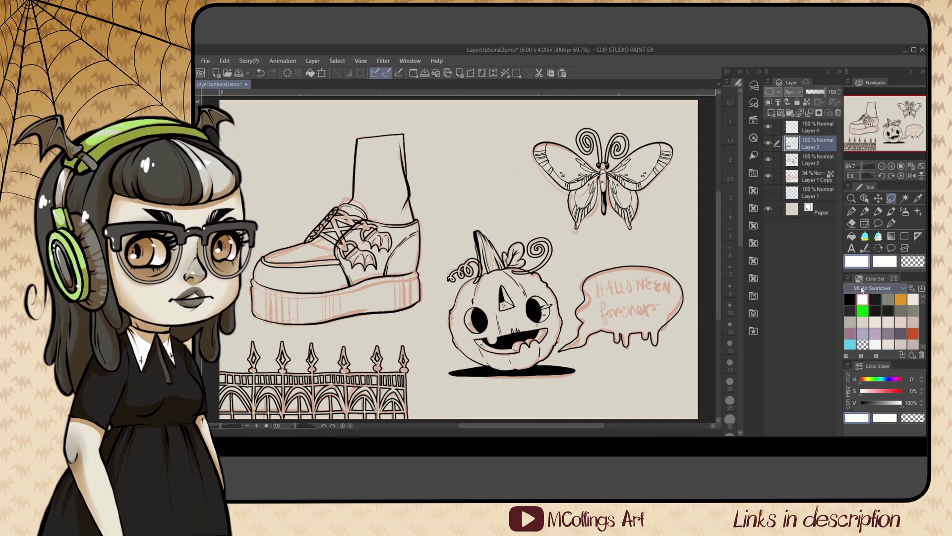
# Step: Try filling the speech bubble with a light cream colour on Layer 3, and undo the fill
pyautogui.press('g')
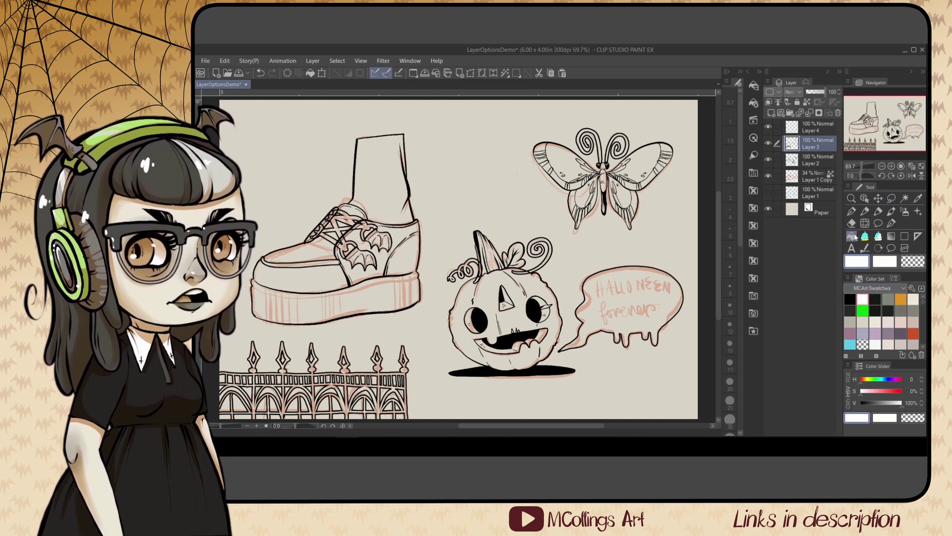
pyautogui.click(875, 322)
pyautogui.click(630, 303)
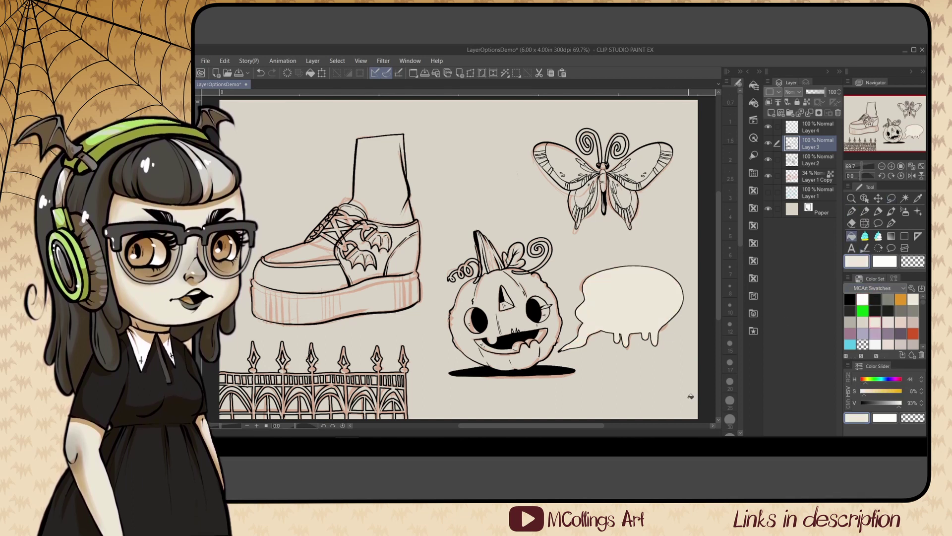
pyautogui.hotkey('ctrl', 'z')
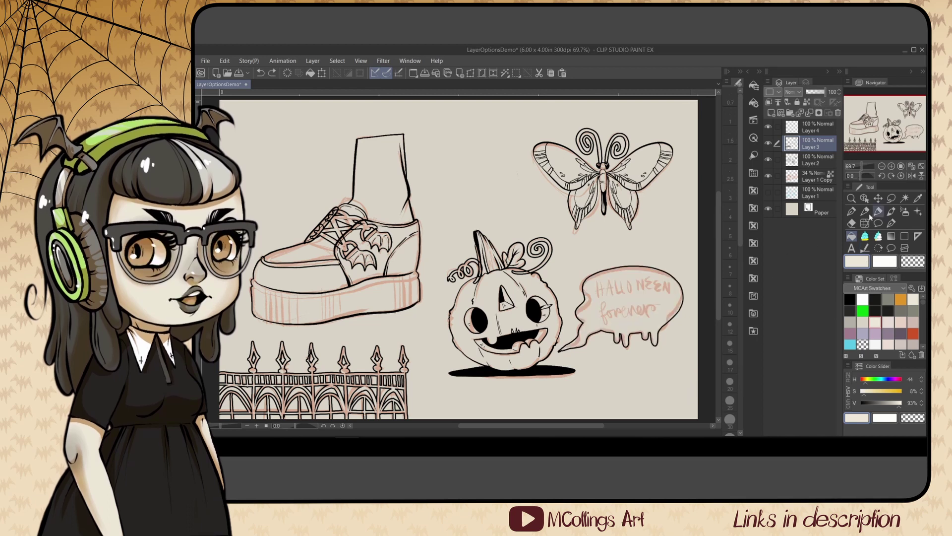
# Step: Apply a border effect to Layer 4 and set its edge color to black
pyautogui.click(852, 210)
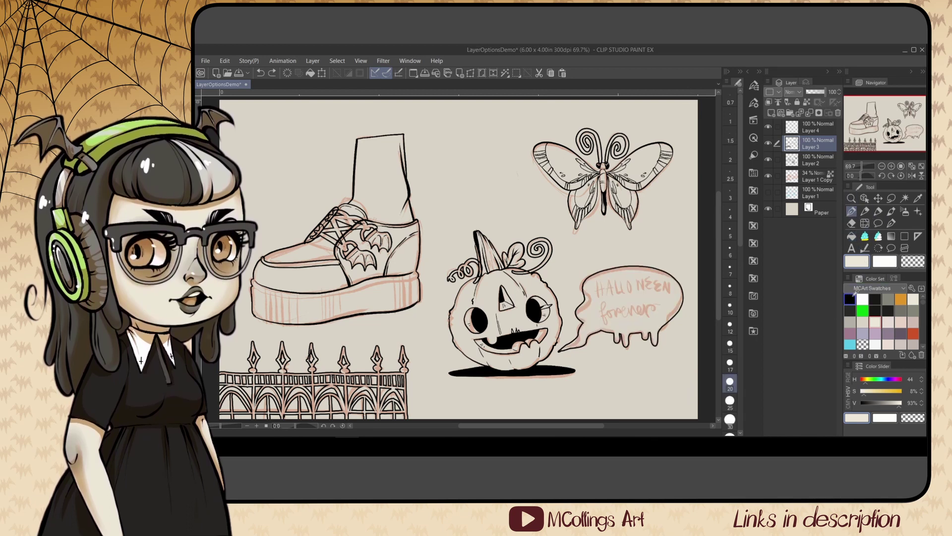
pyautogui.click(821, 123)
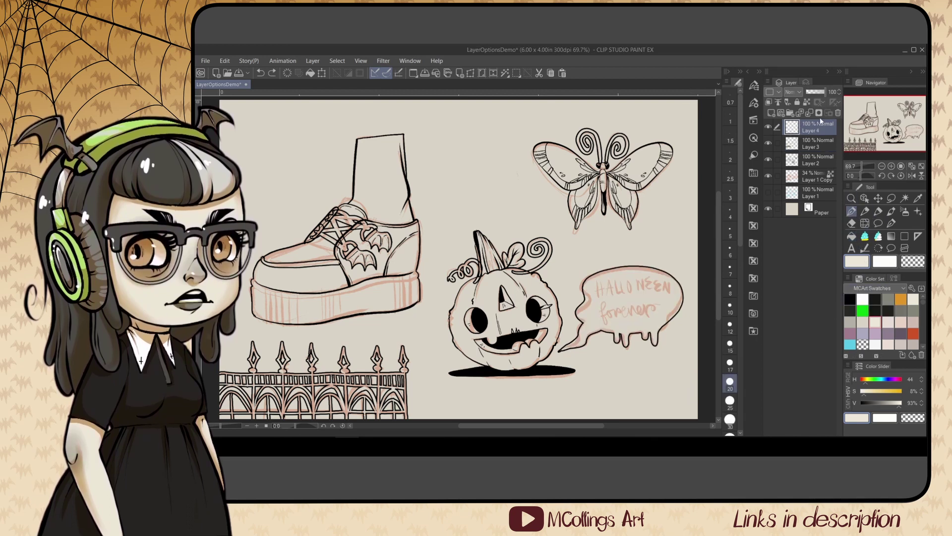
pyautogui.click(806, 84)
pyautogui.click(793, 101)
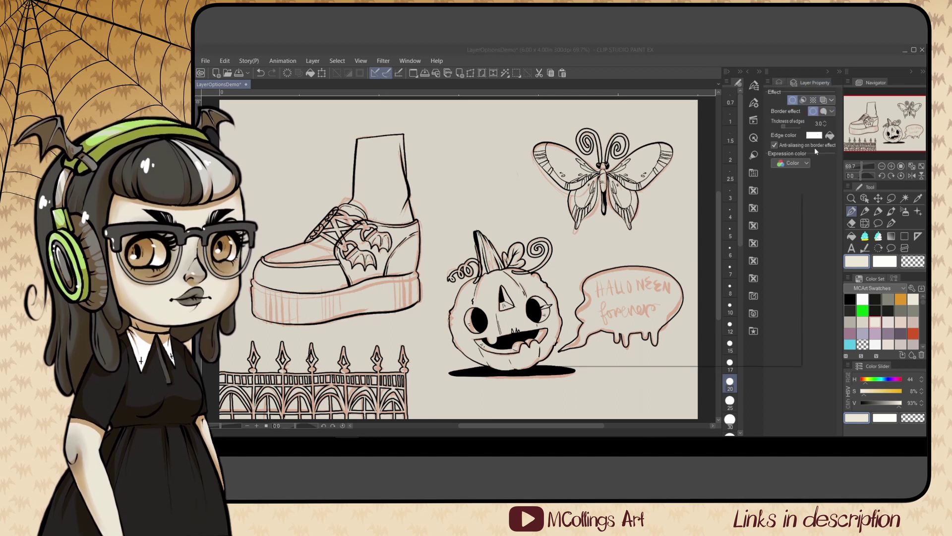
pyautogui.click(815, 136)
pyautogui.click(598, 245)
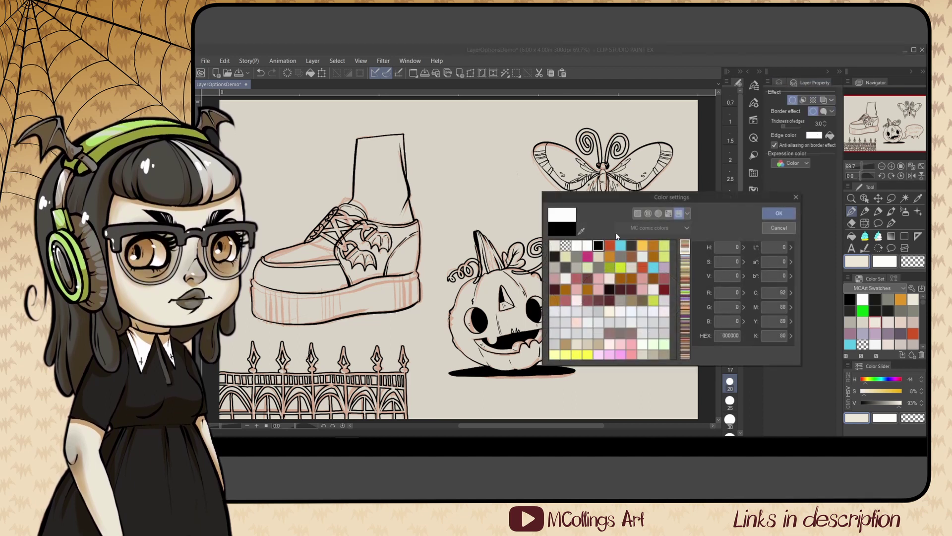
pyautogui.click(778, 214)
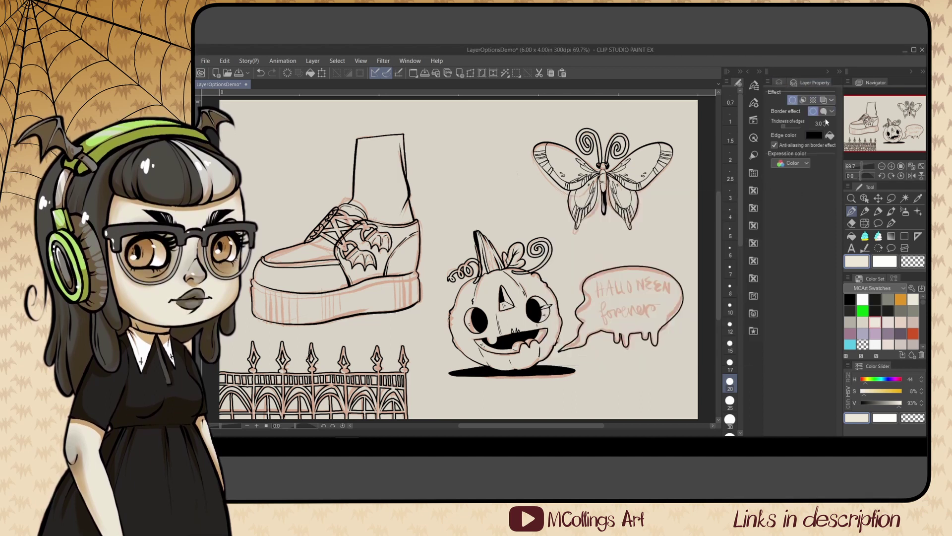
# Step: Letter "HALLOWEEN forever" in white over the sketched words inside the speech bubble
pyautogui.click(863, 299)
pyautogui.click(779, 82)
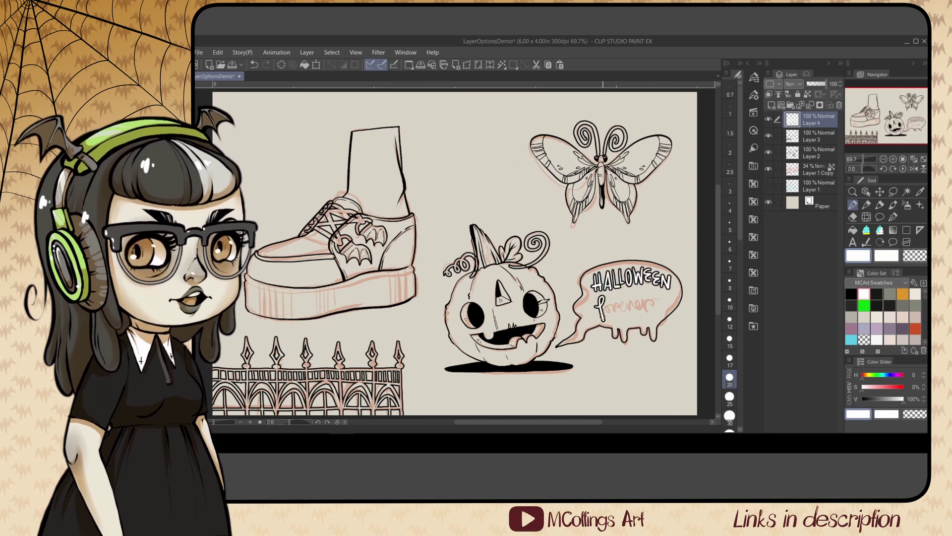
pyautogui.moveTo(640, 297); pyautogui.dragTo(663, 297)
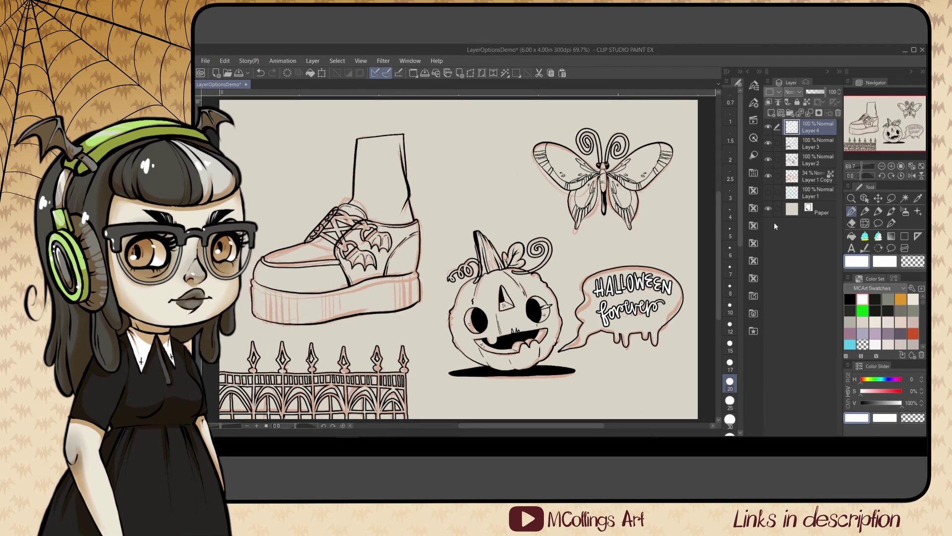
# Step: Rasterize the lettering on Layer 4 and add a second border effect in orange with an edge thickness of 6.0
pyautogui.rightClick(815, 124)
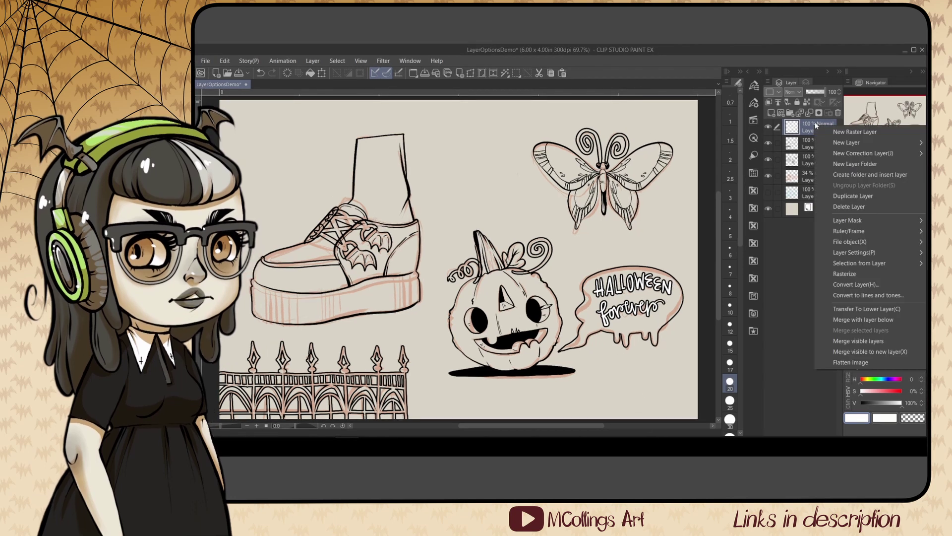
pyautogui.click(857, 274)
pyautogui.click(806, 83)
pyautogui.click(794, 102)
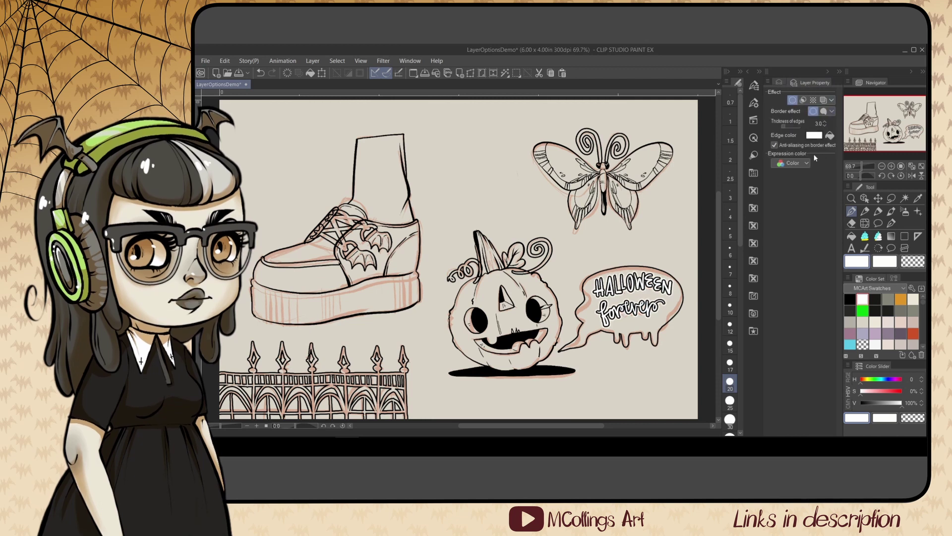
pyautogui.click(814, 135)
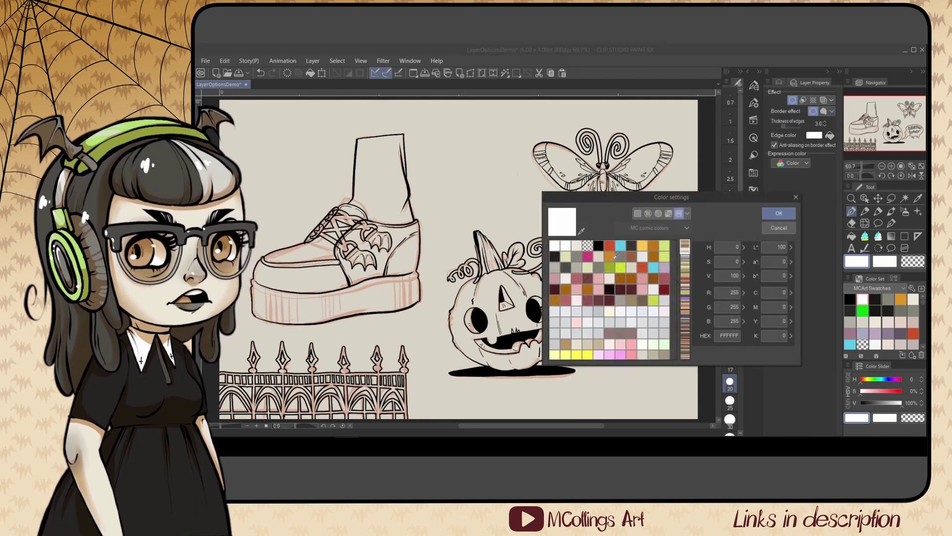
pyautogui.click(778, 212)
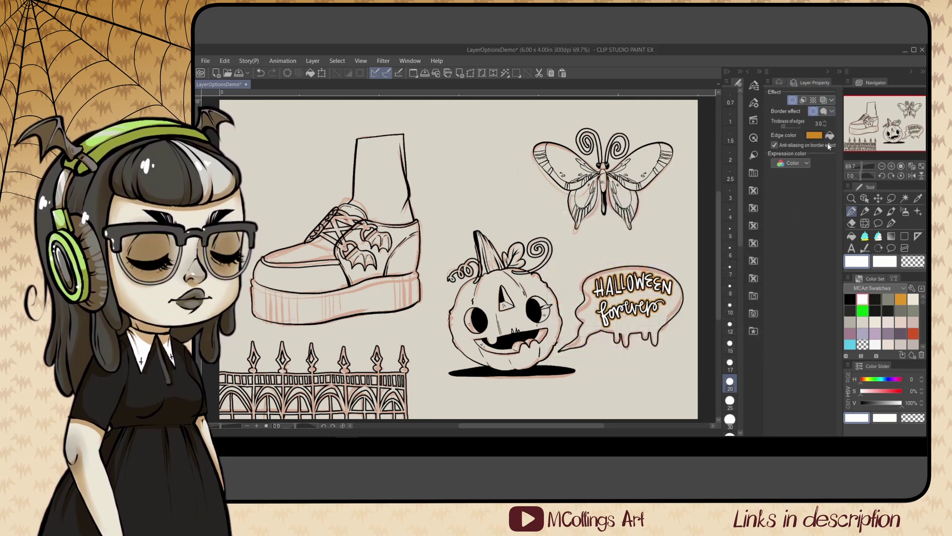
pyautogui.click(827, 120)
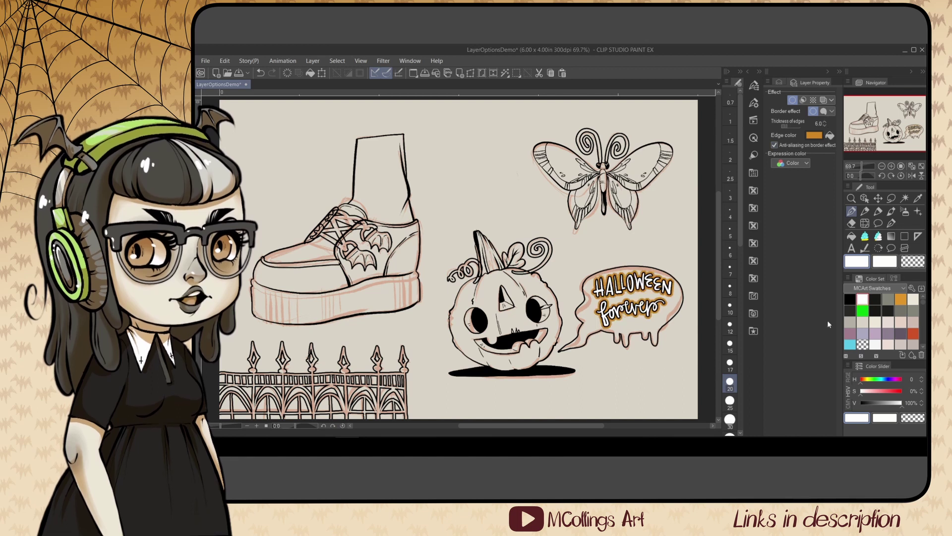
# Step: Convert Layer 4's brightness to opacity to remove the white from the lettering
pyautogui.click(778, 82)
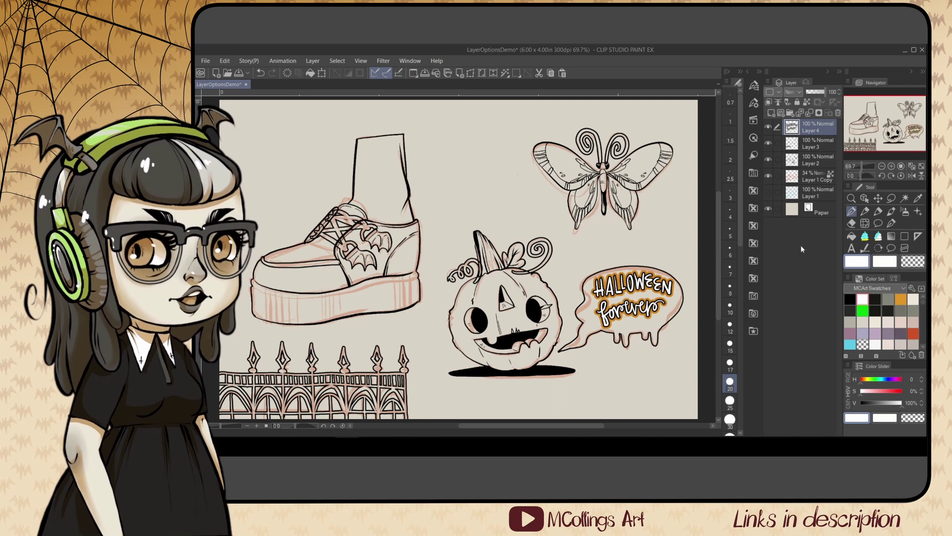
pyautogui.click(226, 61)
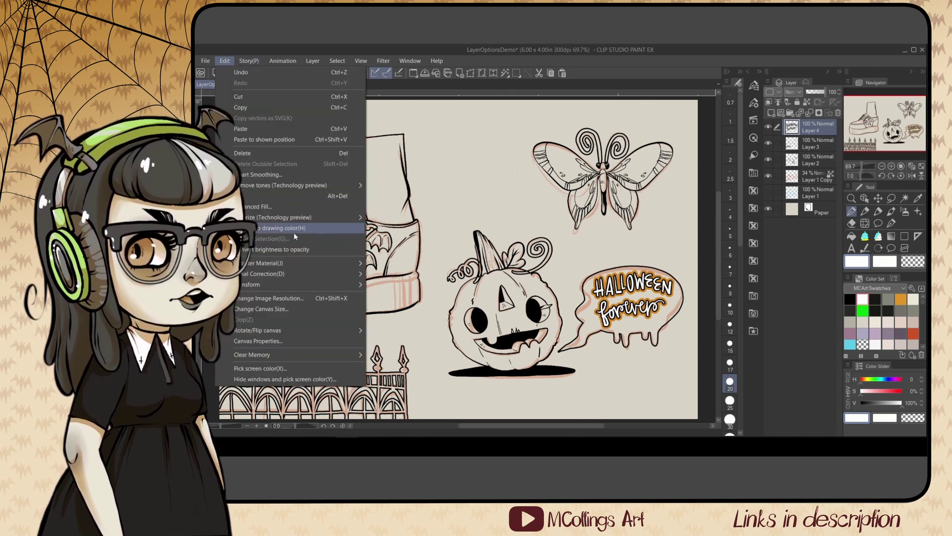
pyautogui.click(314, 251)
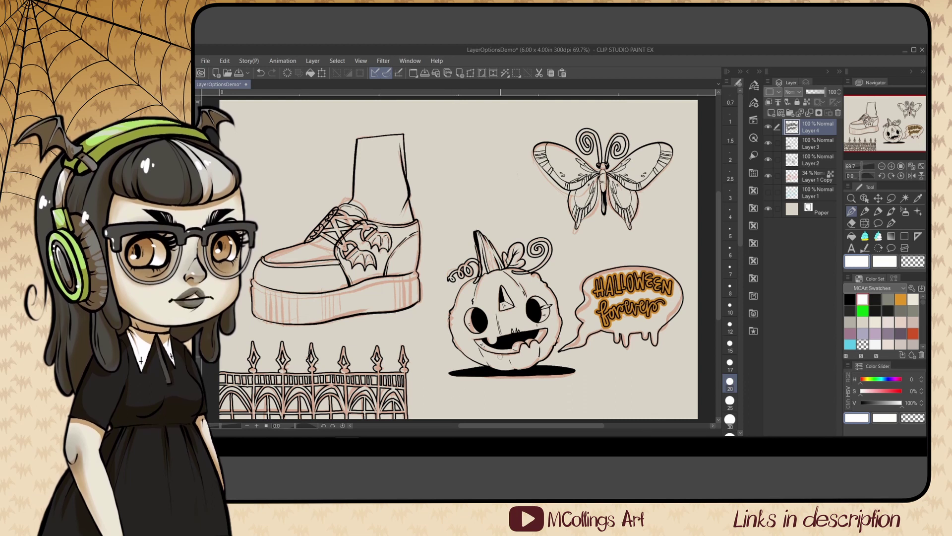
# Step: Transform the lettering slightly to adjust its fit inside the speech bubble
pyautogui.click(878, 198)
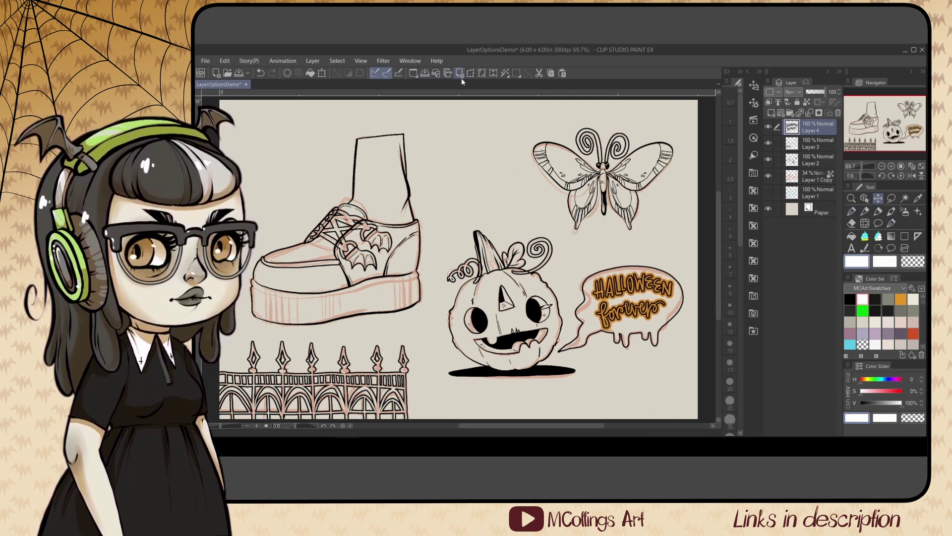
pyautogui.click(322, 74)
pyautogui.moveTo(703, 335); pyautogui.dragTo(701, 338)
pyautogui.moveTo(658, 310); pyautogui.dragTo(659, 313)
pyautogui.press('Return')
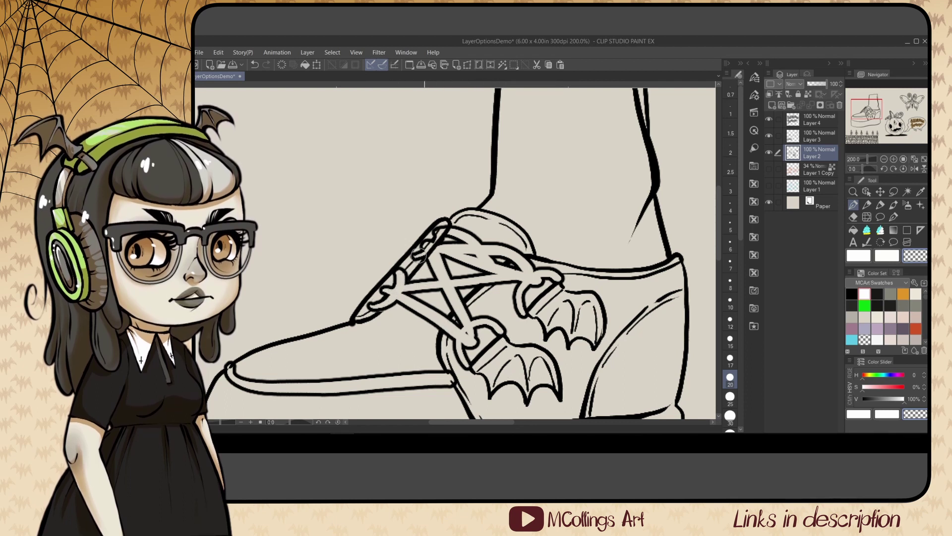
# Step: Touch up the shoelace outlines on Layer 3 with the black pen, undoing a misplaced stroke
pyautogui.click(819, 137)
pyautogui.click(852, 294)
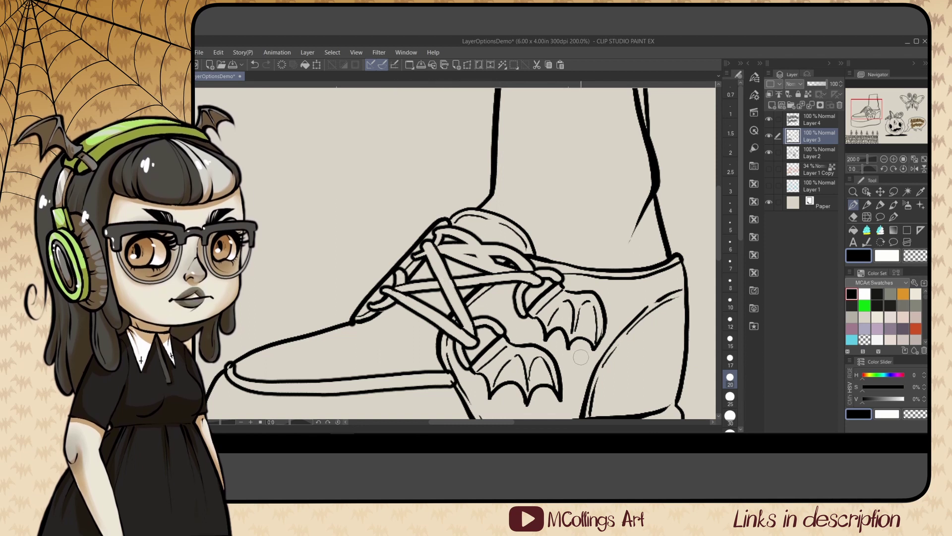
pyautogui.moveTo(423, 247); pyautogui.dragTo(434, 245)
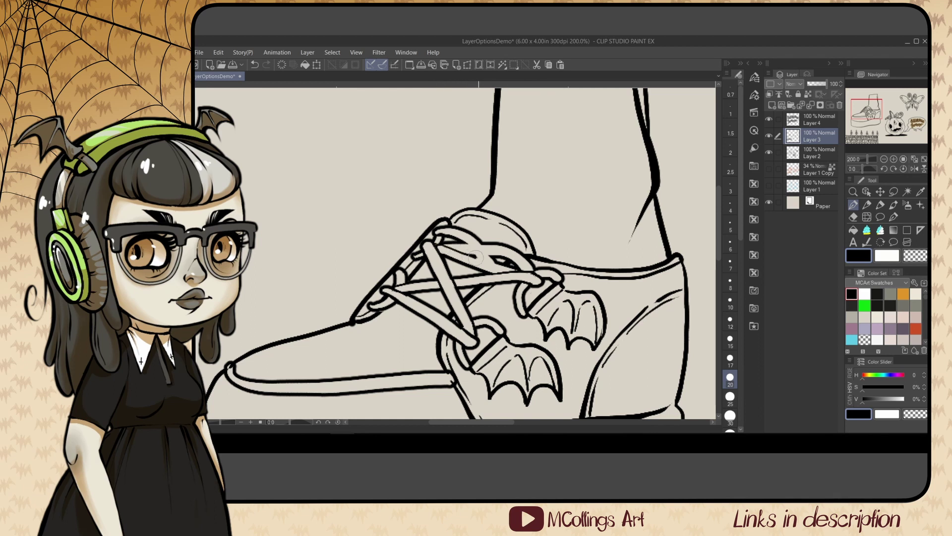
pyautogui.hotkey('ctrl', 'z')
pyautogui.moveTo(467, 242); pyautogui.dragTo(510, 265)
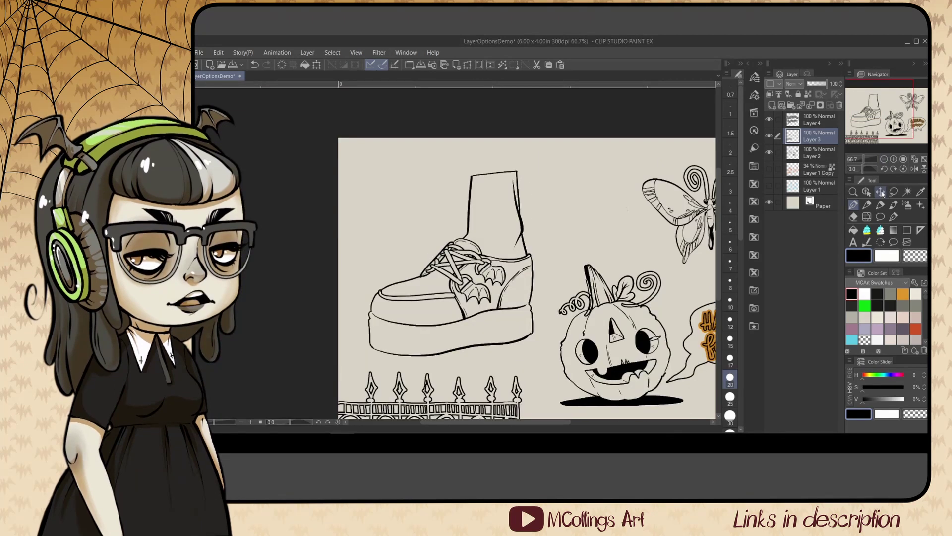
# Step: Clean up more of the shoe's lace line art while switching between Layers 2 and 3, undoing the last stroke
pyautogui.scroll(3, 489, 256)
pyautogui.click(818, 153)
pyautogui.click(818, 137)
pyautogui.click(884, 159)
pyautogui.click(884, 159)
pyautogui.scroll(3, 640, 215)
pyautogui.moveTo(589, 291); pyautogui.dragTo(546, 292)
pyautogui.moveTo(450, 304); pyautogui.dragTo(436, 317)
pyautogui.moveTo(447, 257)
pyautogui.mouseDown()
pyautogui.moveTo(449, 294)
pyautogui.moveTo(450, 272)
pyautogui.mouseUp()
pyautogui.hotkey('ctrl', 'z')
pyautogui.click(813, 153)
pyautogui.hotkey('ctrl', '0')
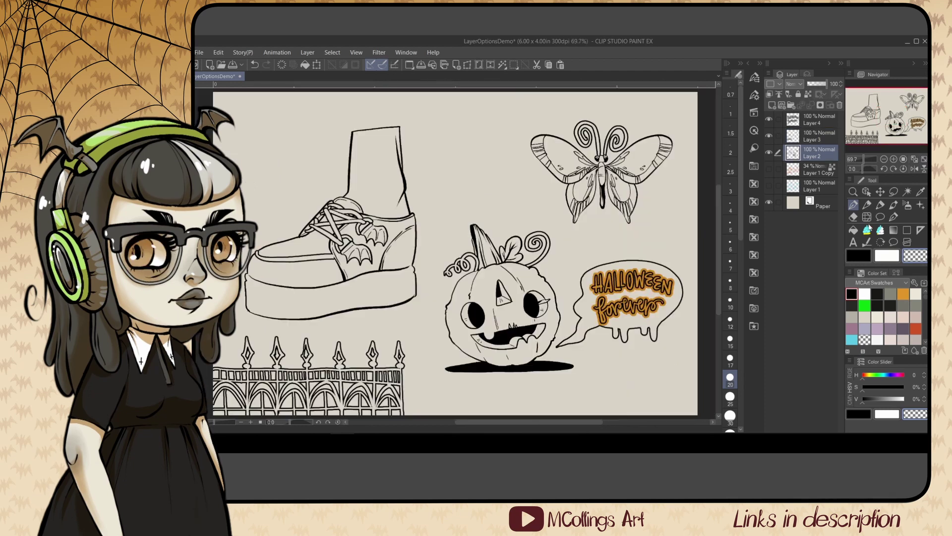